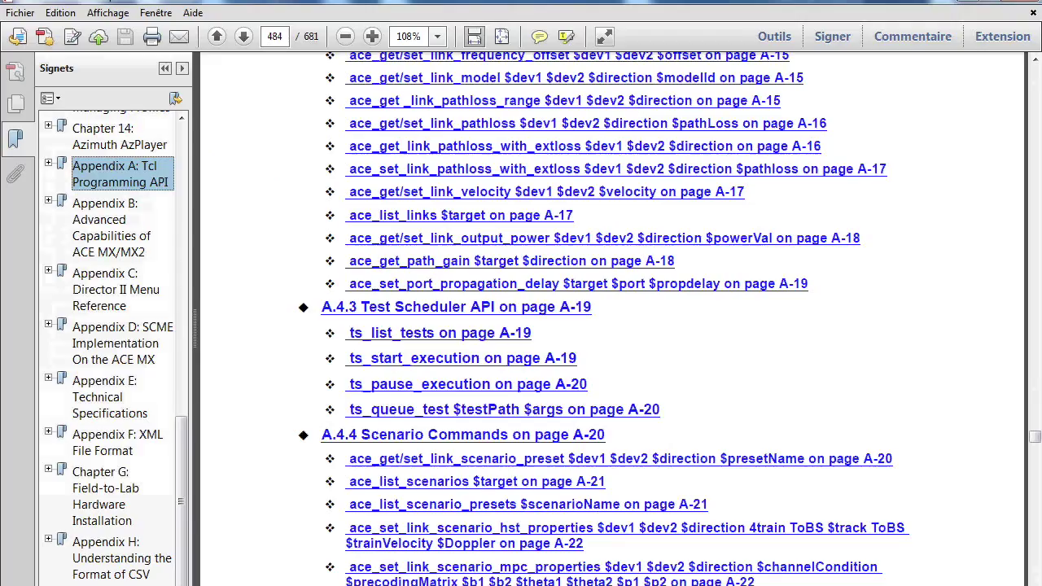
# - Look through the Tcl command list in Appendix A of the user guide, from the link commands to the reciprocal calibration commands
pyautogui.press('Up')
pyautogui.press('Up')
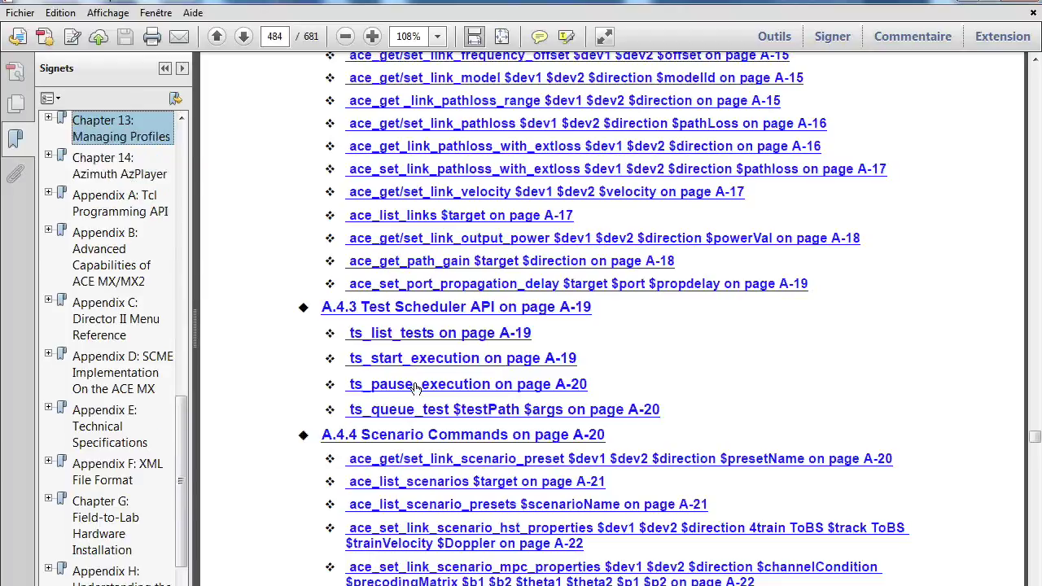
pyautogui.press('Up')
pyautogui.press('Up')
pyautogui.scroll(2, 847, 340)
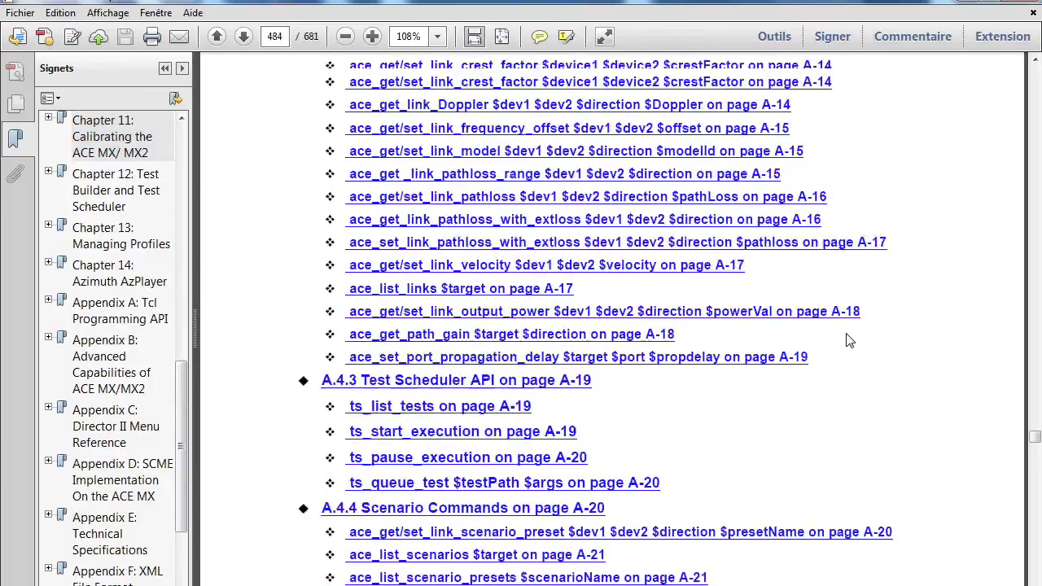
pyautogui.scroll(3, 847, 340)
pyautogui.scroll(-10, 847, 337)
pyautogui.scroll(-15, 847, 334)
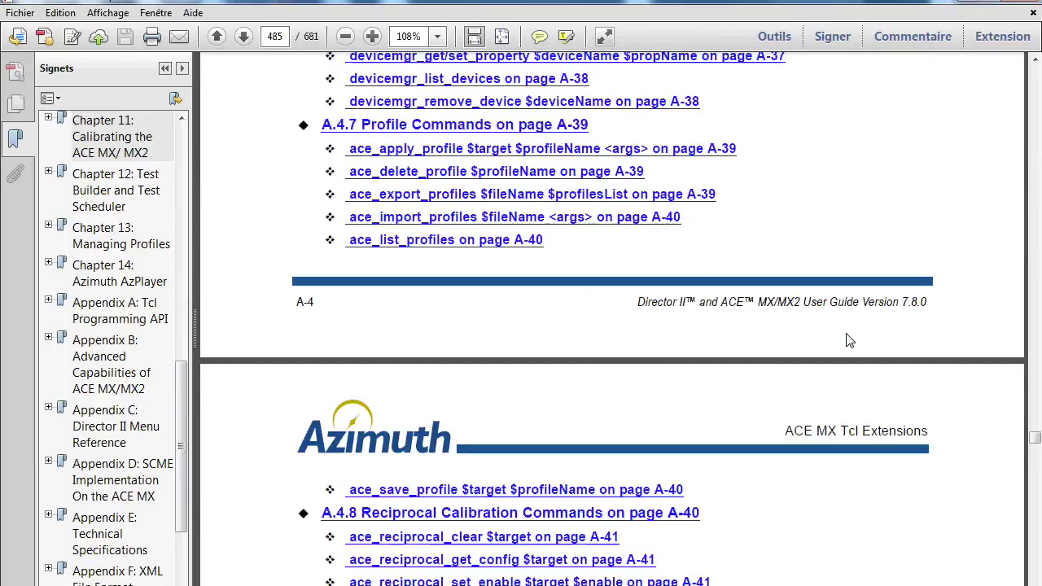
# - Switch to Azimuth Director II and set the ACE-MX C1 frequency for ports 1 and 2 to 1000 MHz
pyautogui.click(505, 562)
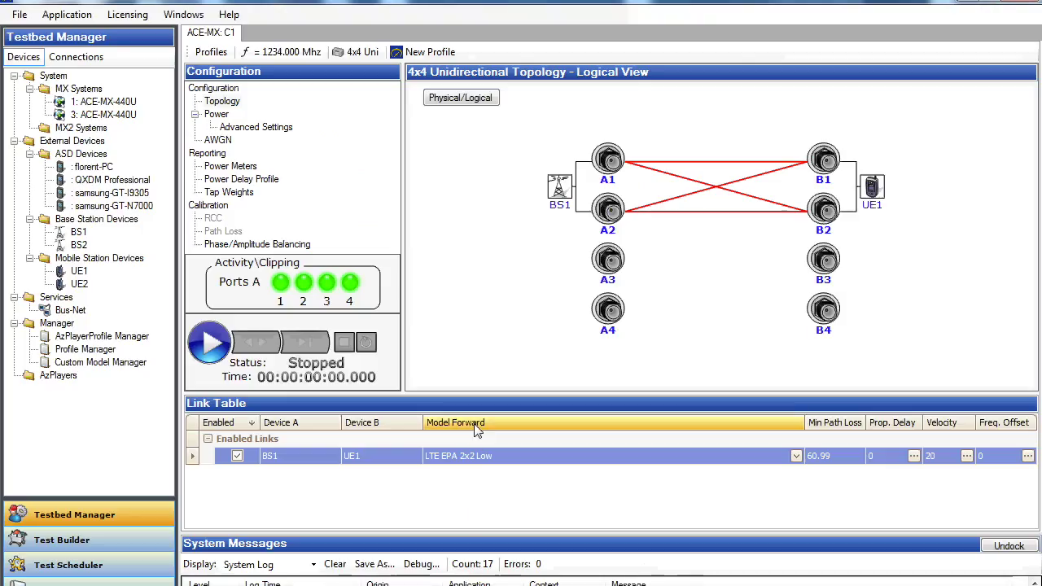
pyautogui.click(293, 52)
pyautogui.moveTo(431, 140); pyautogui.dragTo(385, 140)
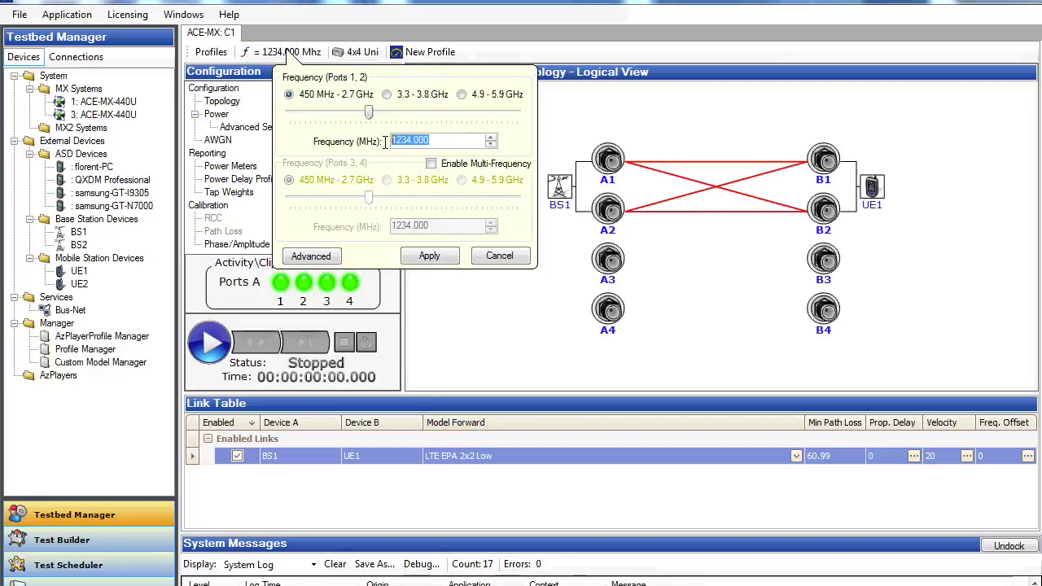
pyautogui.write('1000')
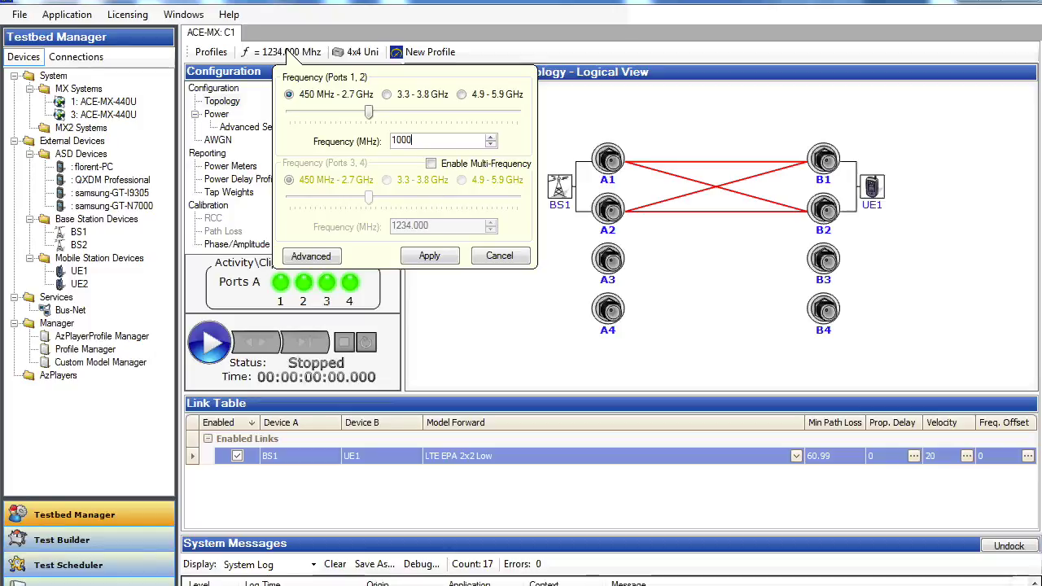
pyautogui.click(432, 256)
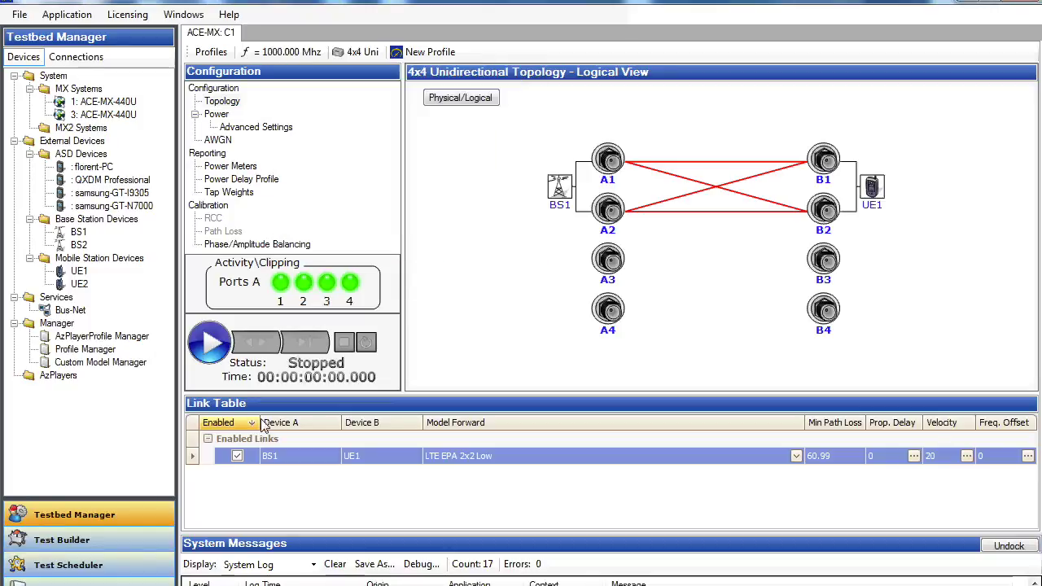
# - Open a Windows command prompt and start the Tcl shell with tclsh
pyautogui.press('super')
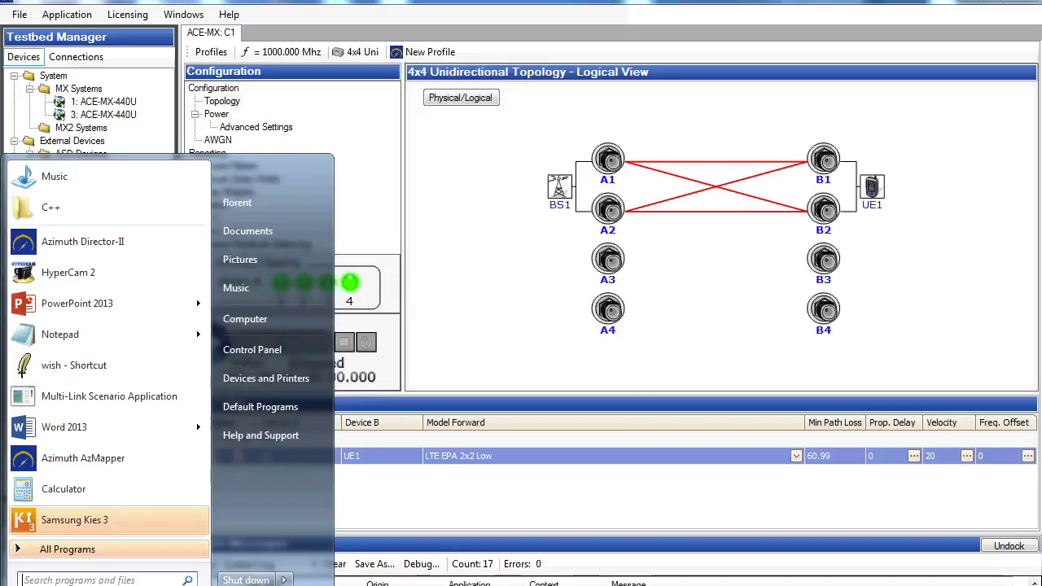
pyautogui.write('cmd')
pyautogui.press('Return')
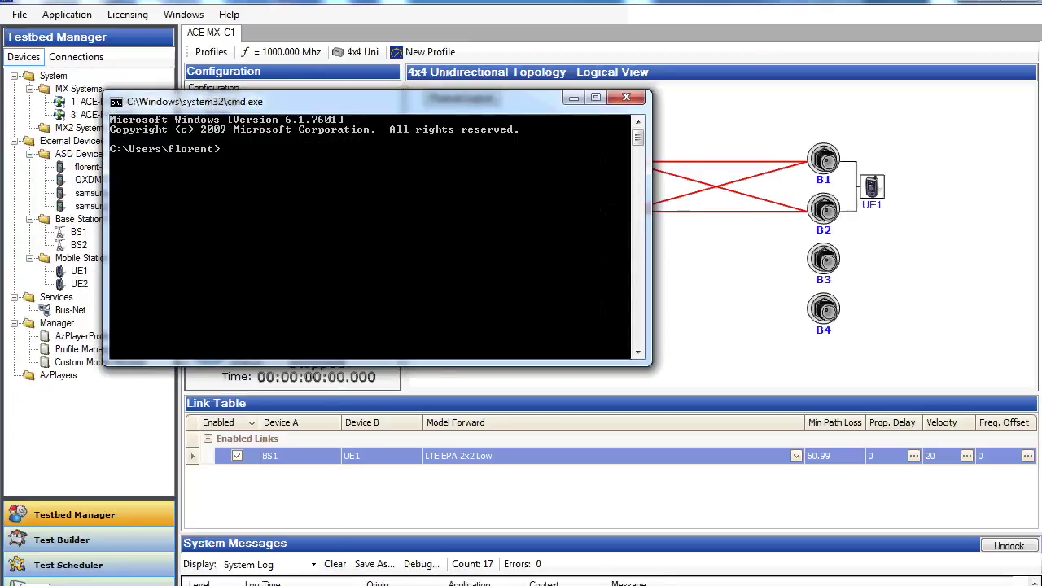
pyautogui.write('tclsh')
pyautogui.press('Return')
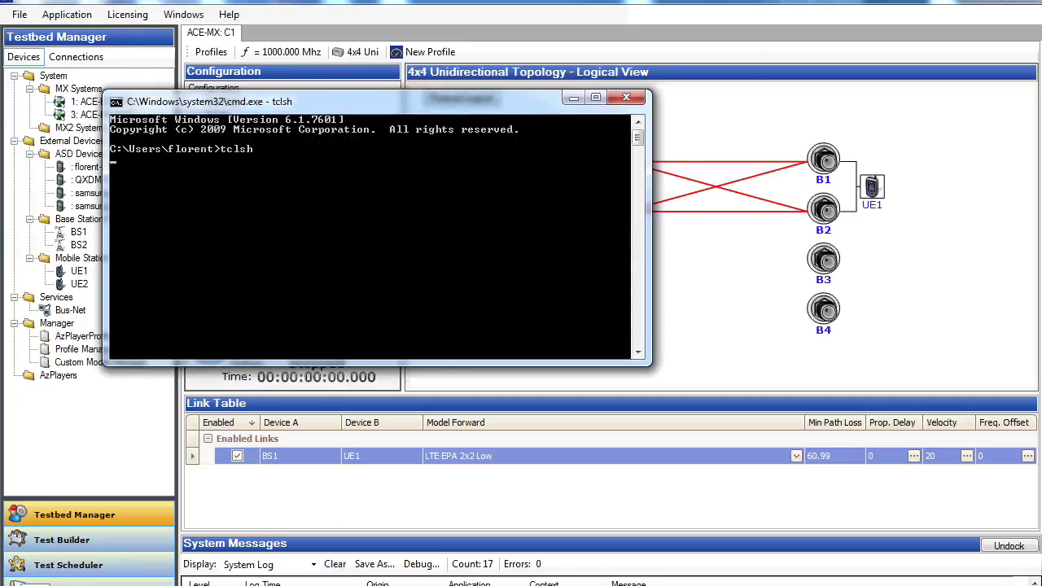
# - Load the Azimuth Tcl library in the shell with "package require Azimuth-Sdk"
pyautogui.write('pac')
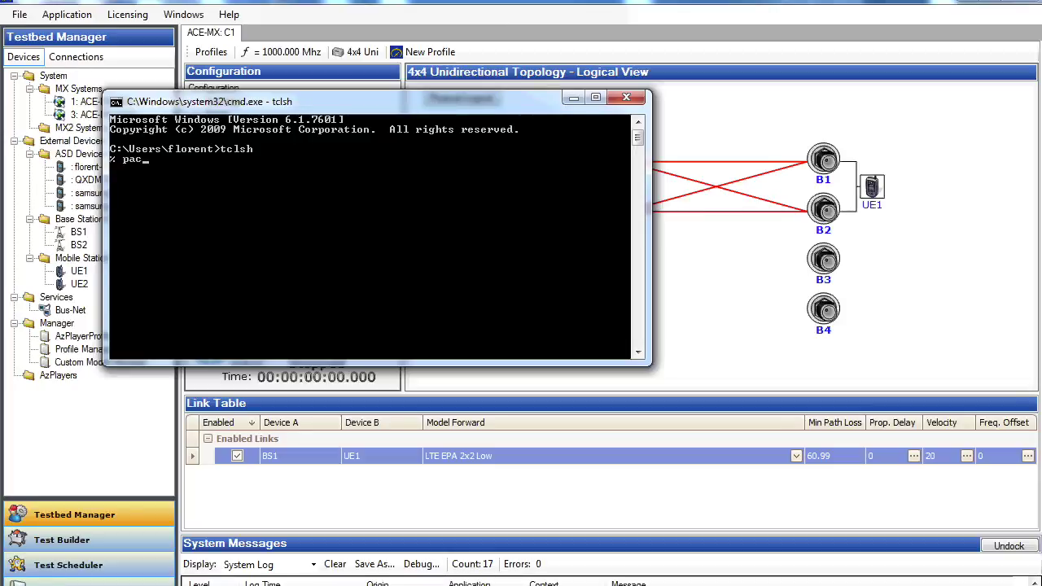
pyautogui.write('kage require')
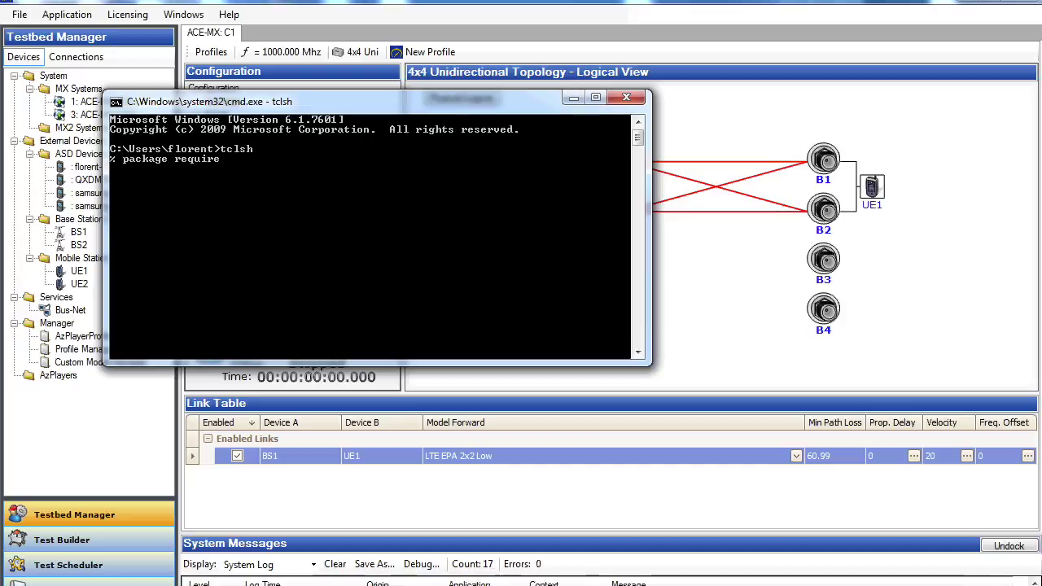
pyautogui.write(' Azimuth-Sdk')
pyautogui.press('Return')
# - Set the frequency of C1 to 1234 MHz from the Tcl shell with "ace_set_frequency C1 1234"
pyautogui.write('a')
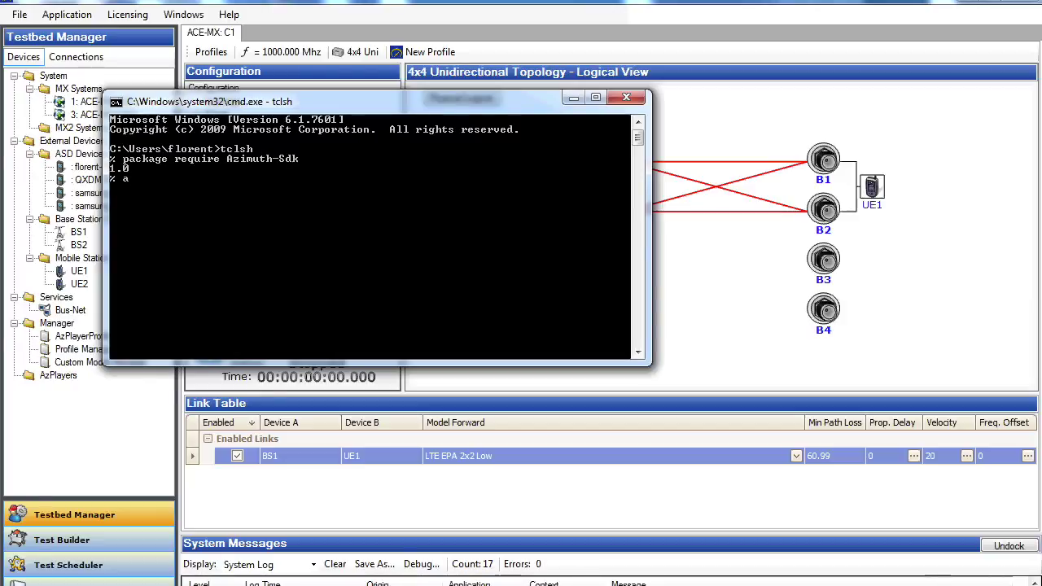
pyautogui.write('ce_set_frequen')
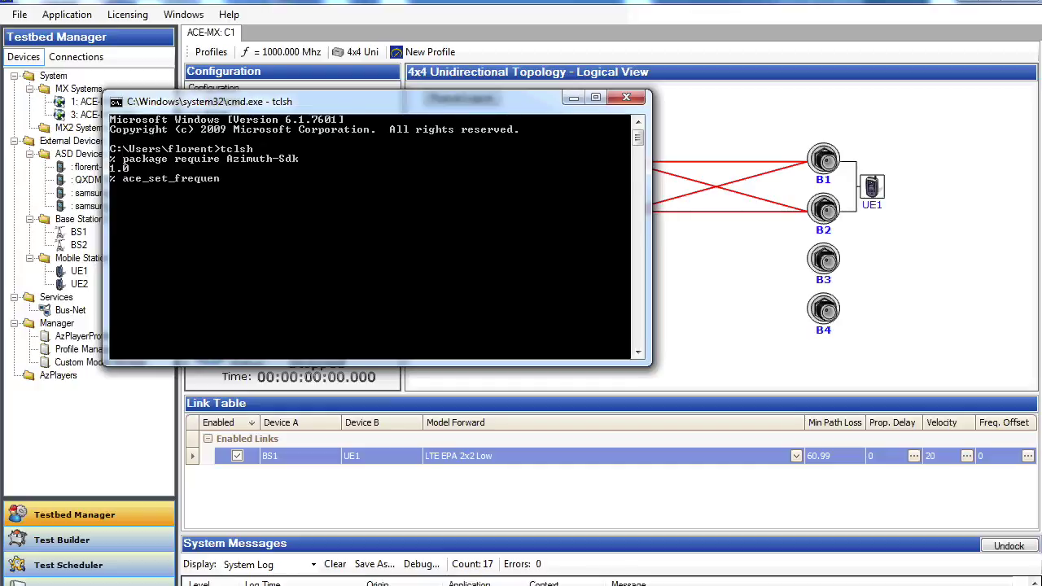
pyautogui.write('cy C1 1234')
pyautogui.press('Return')
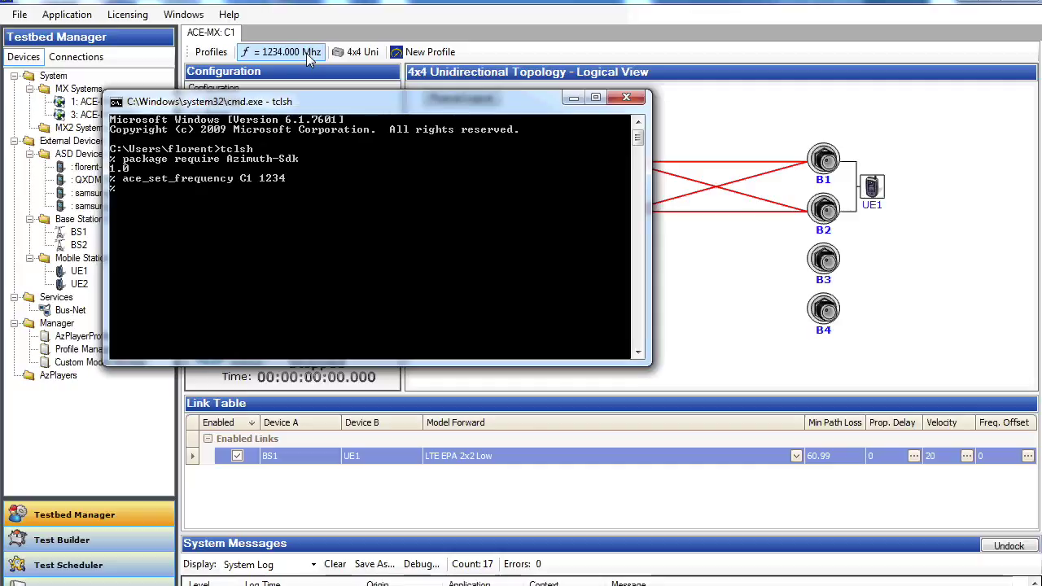
# - Show the Test Builder, and look up section A.4.3 Test Scheduler API in Appendix A of the PDF user guide
pyautogui.click(103, 544)
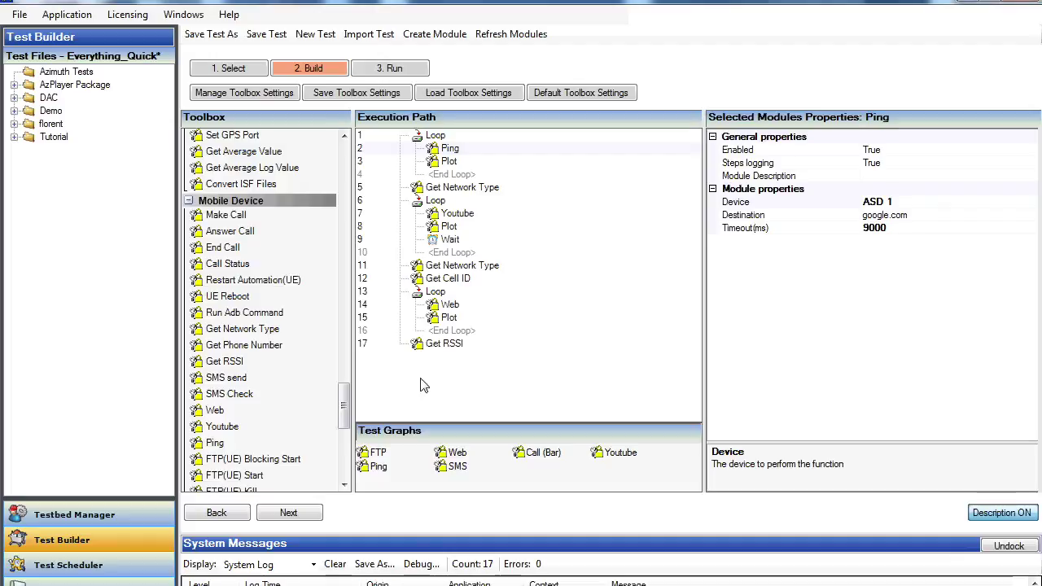
pyautogui.click(326, 541)
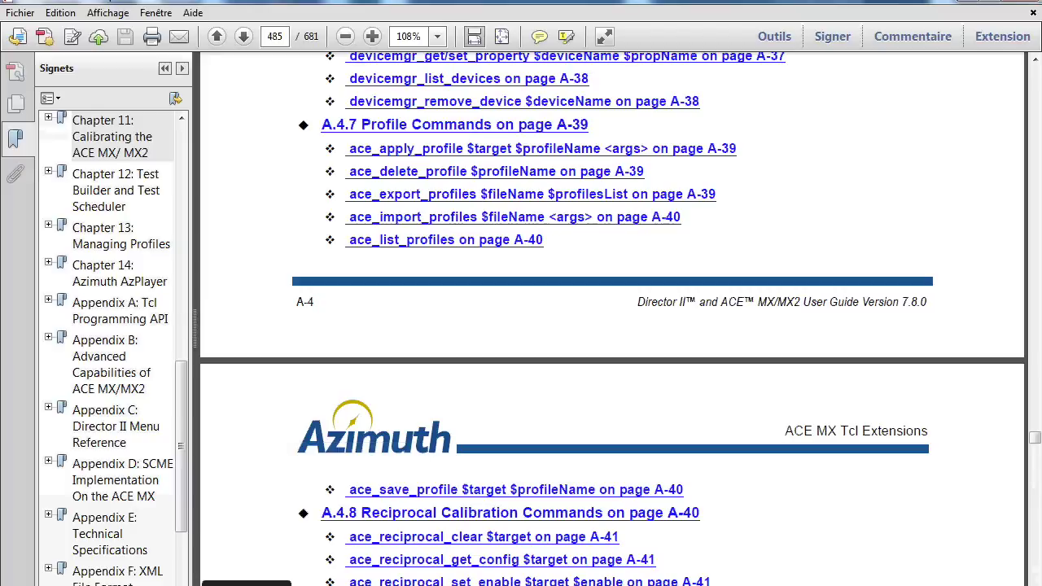
pyautogui.click(130, 319)
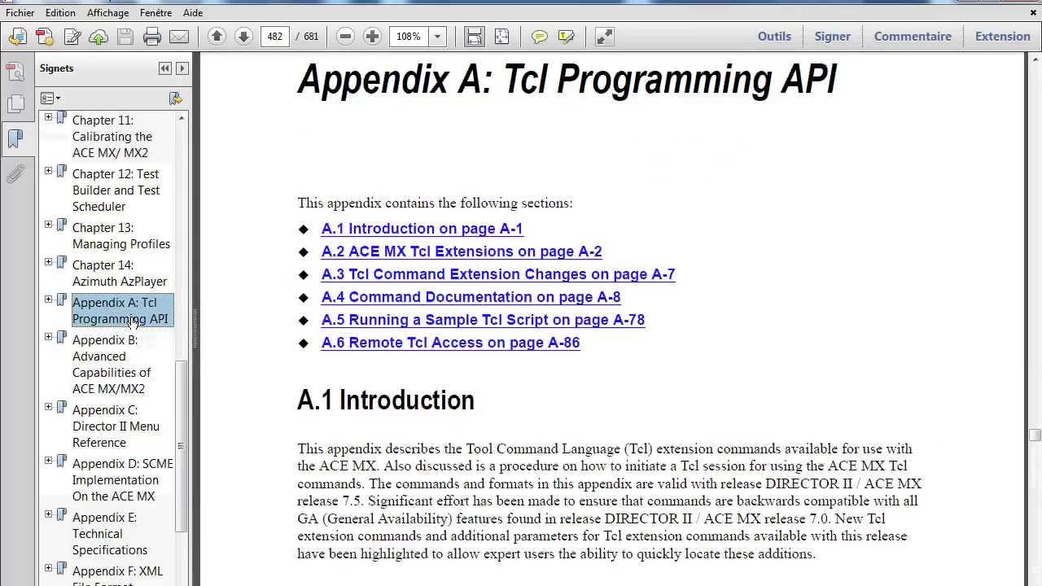
pyautogui.click(470, 259)
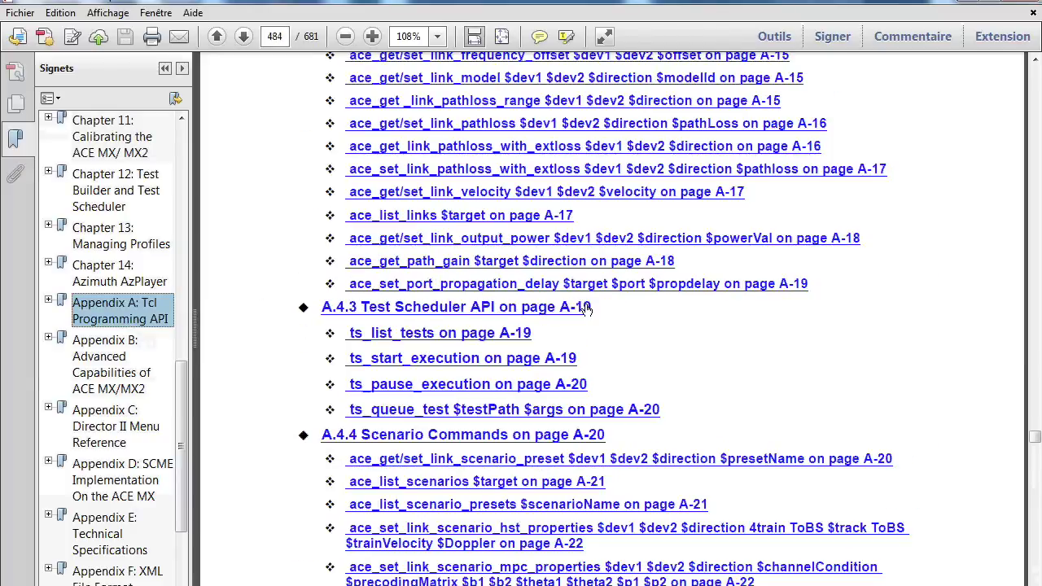
pyautogui.click(556, 308)
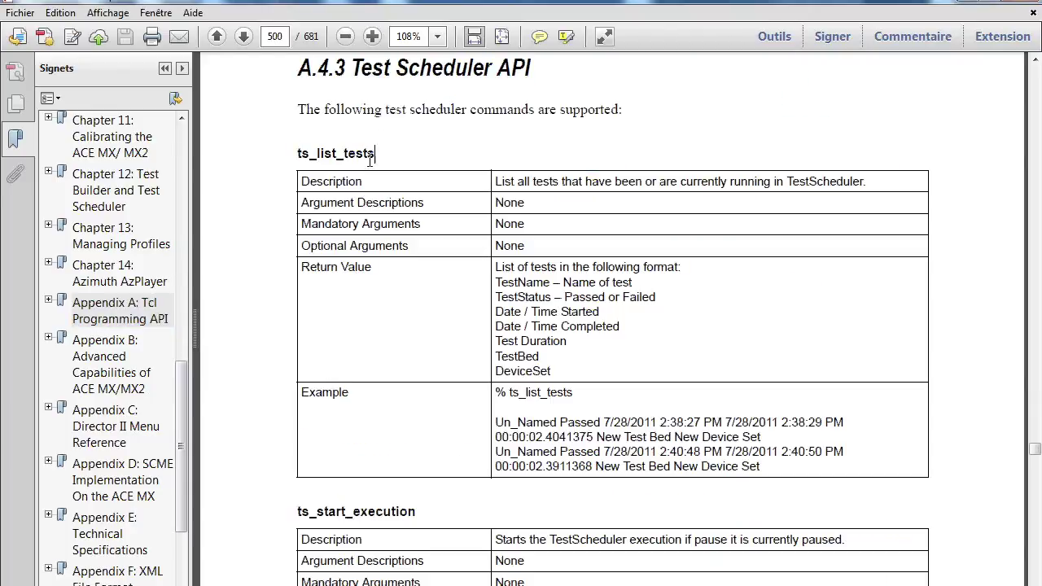
pyautogui.scroll(-5, 621, 250)
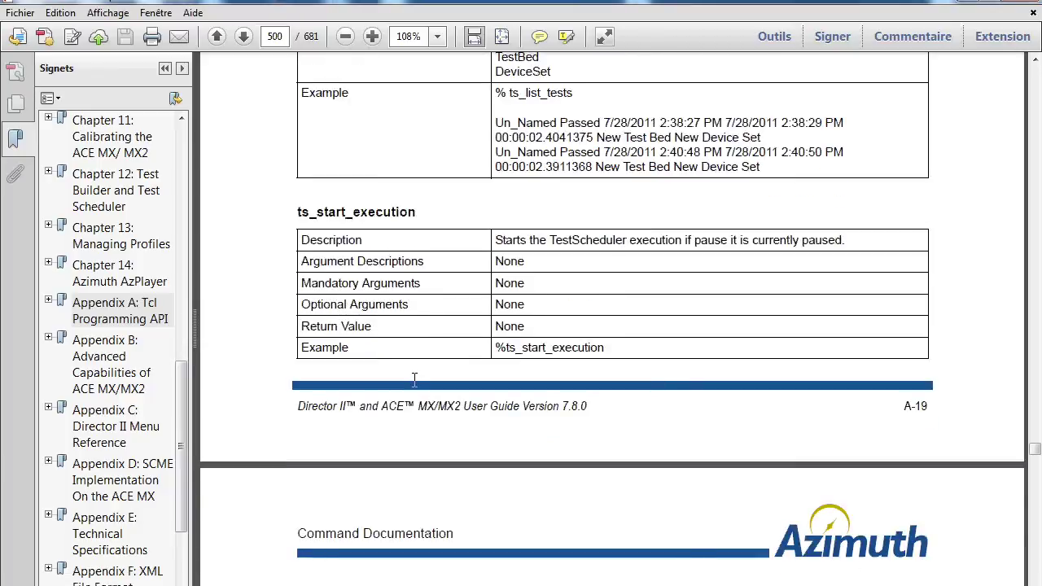
# - In the Tcl shell, run ts_queue_test with "C:/Azimuth/data/tests/user/Test Builder Files/Tutorial/everything_Quick.atf", and show the Test Scheduler queue in Director II
pyautogui.click(508, 585)
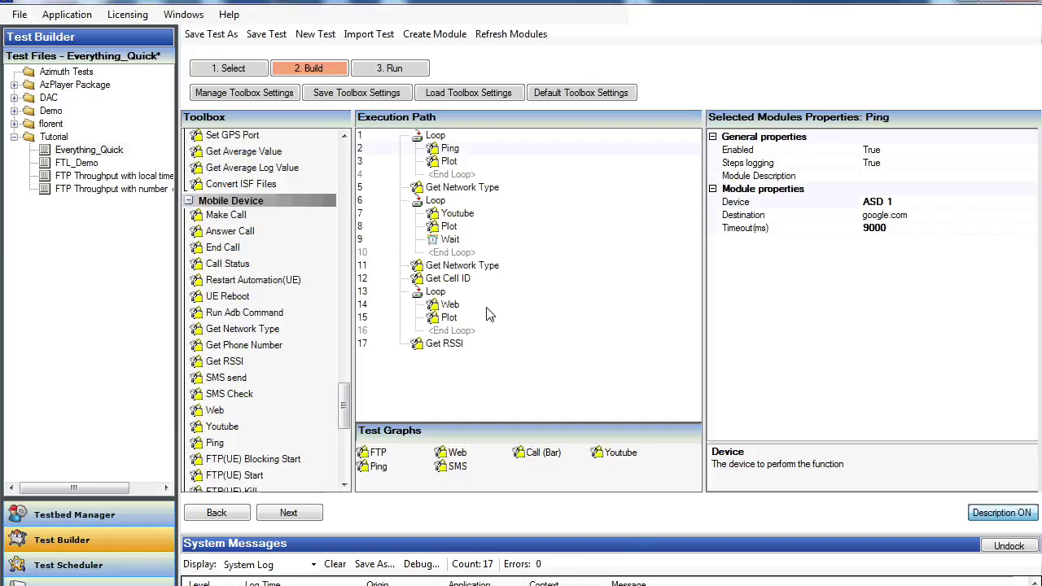
pyautogui.click(577, 585)
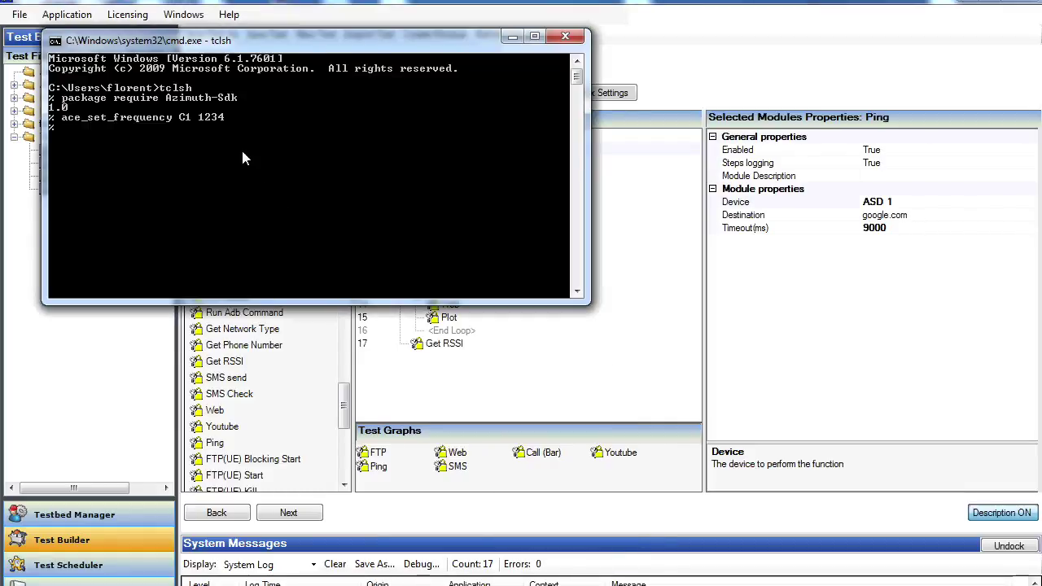
pyautogui.write('ts_queue_test')
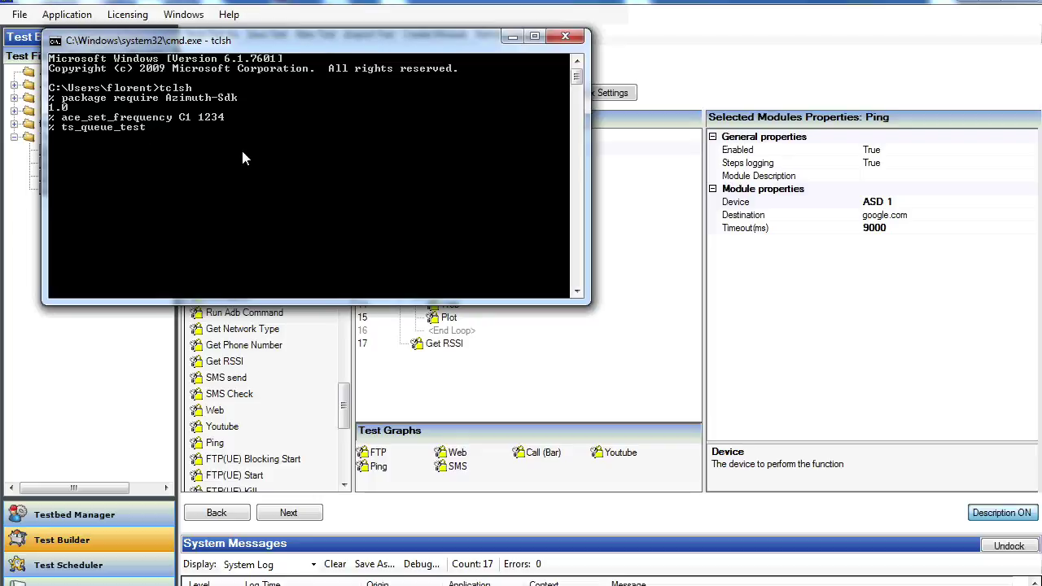
pyautogui.write(' ""')
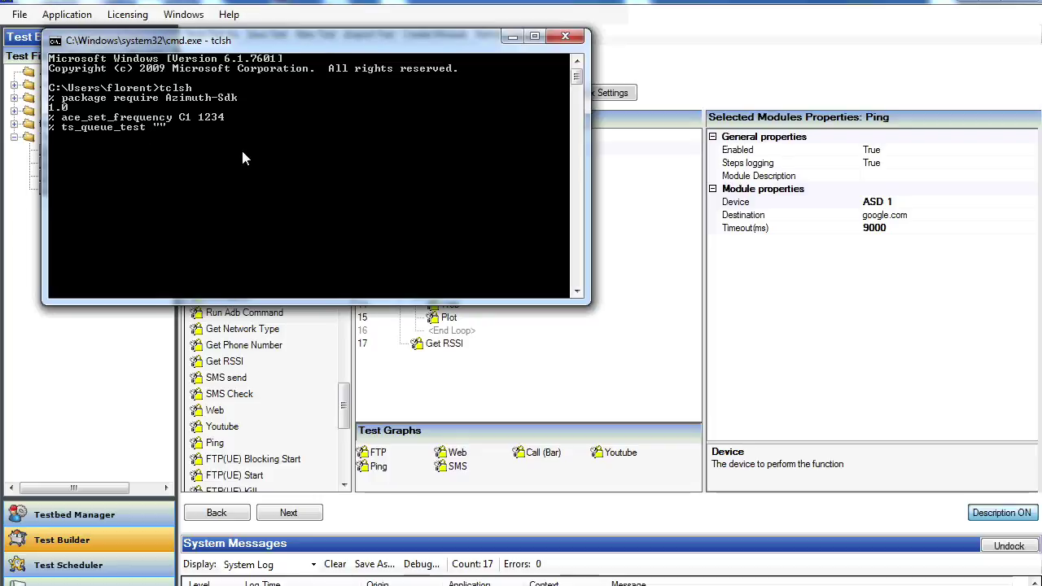
pyautogui.rightClick(160, 128)
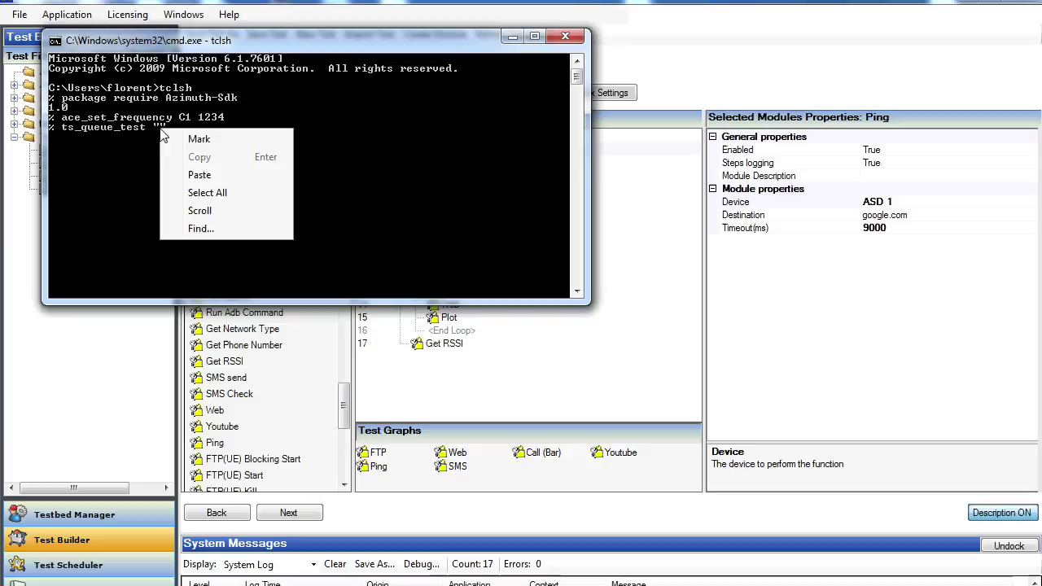
pyautogui.click(199, 175)
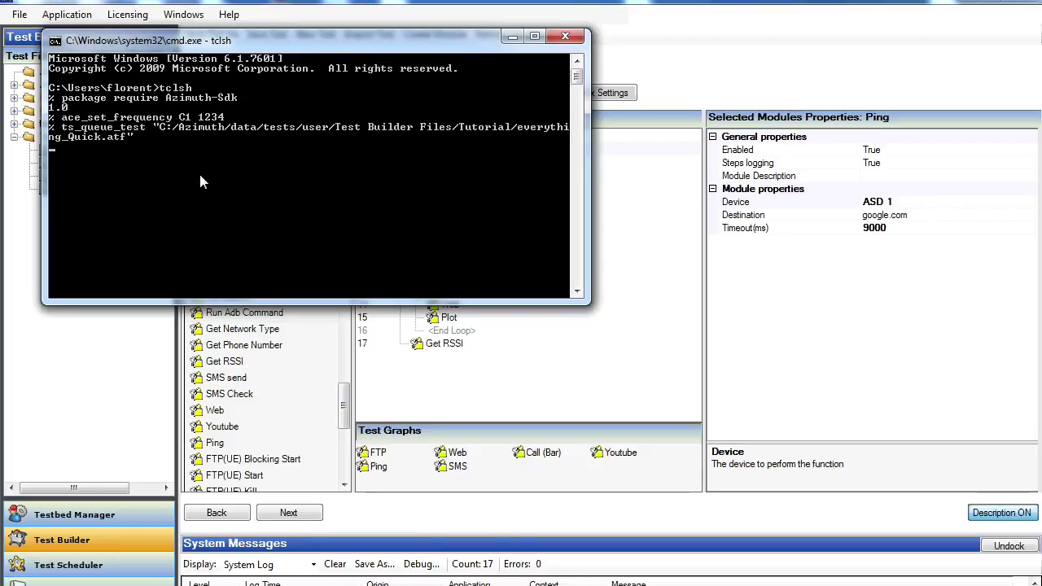
pyautogui.click(106, 572)
pyautogui.click(106, 565)
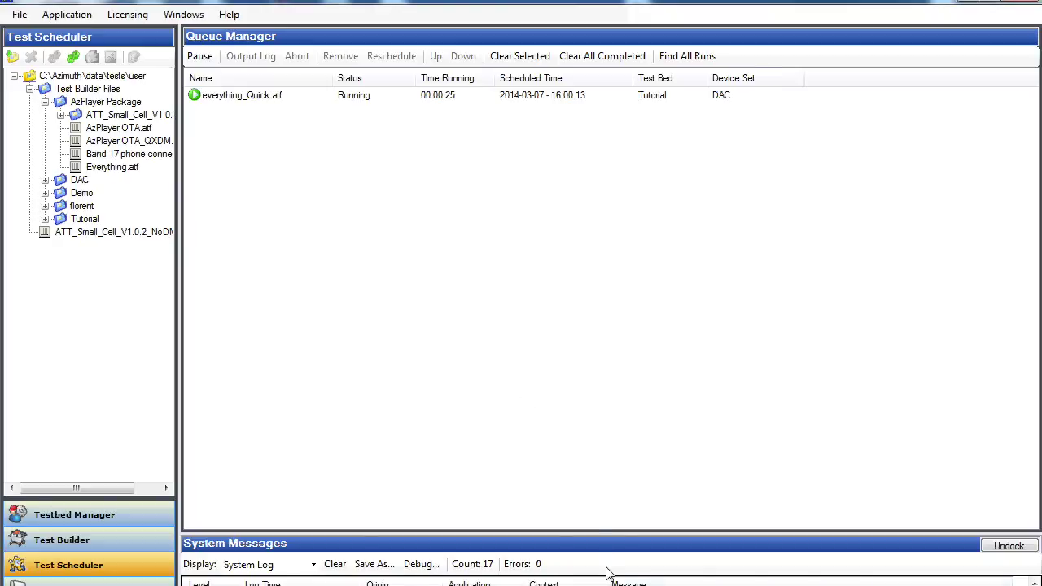
# - Examine the Ping module's destination and the Youtube module's video ID in the Everything_Quick execution path
pyautogui.moveTo(625, 584)
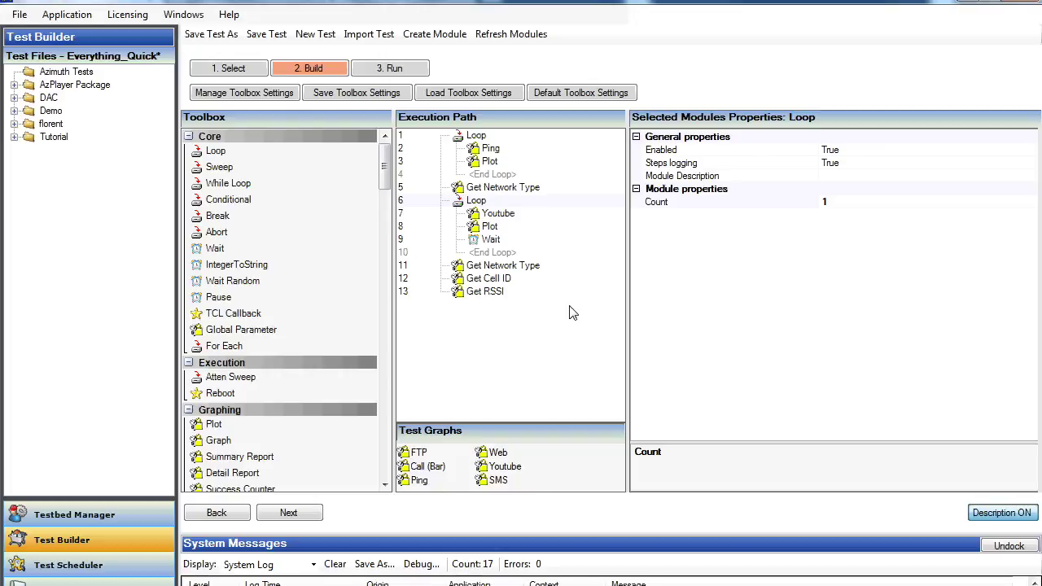
pyautogui.click(493, 151)
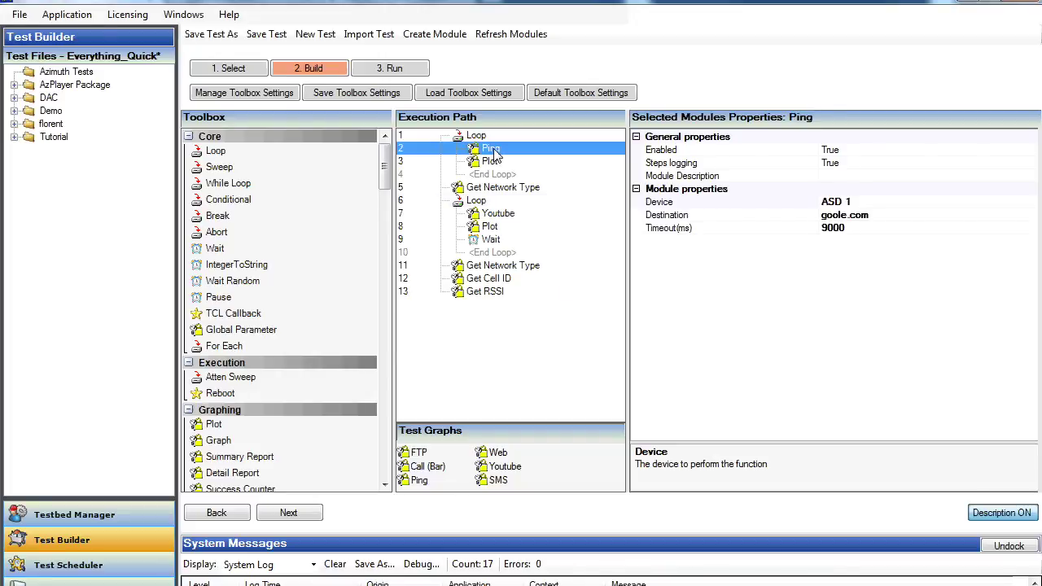
pyautogui.click(494, 216)
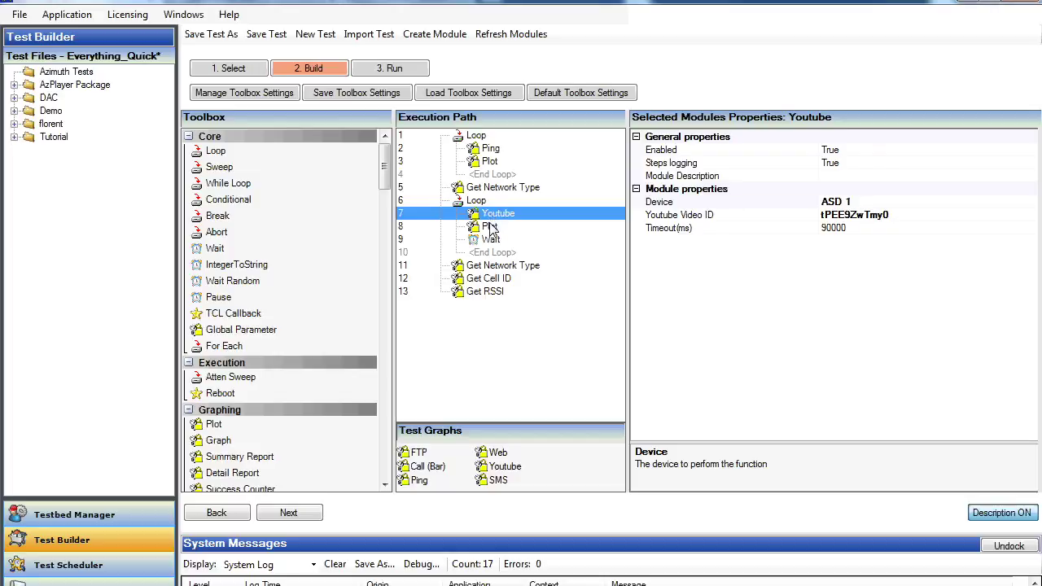
pyautogui.click(498, 148)
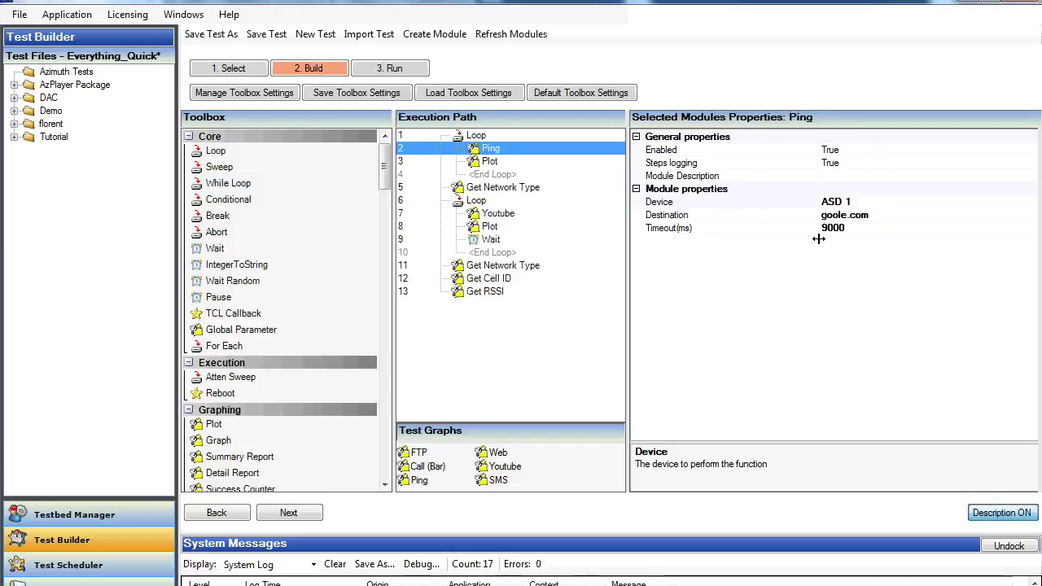
pyautogui.click(878, 215)
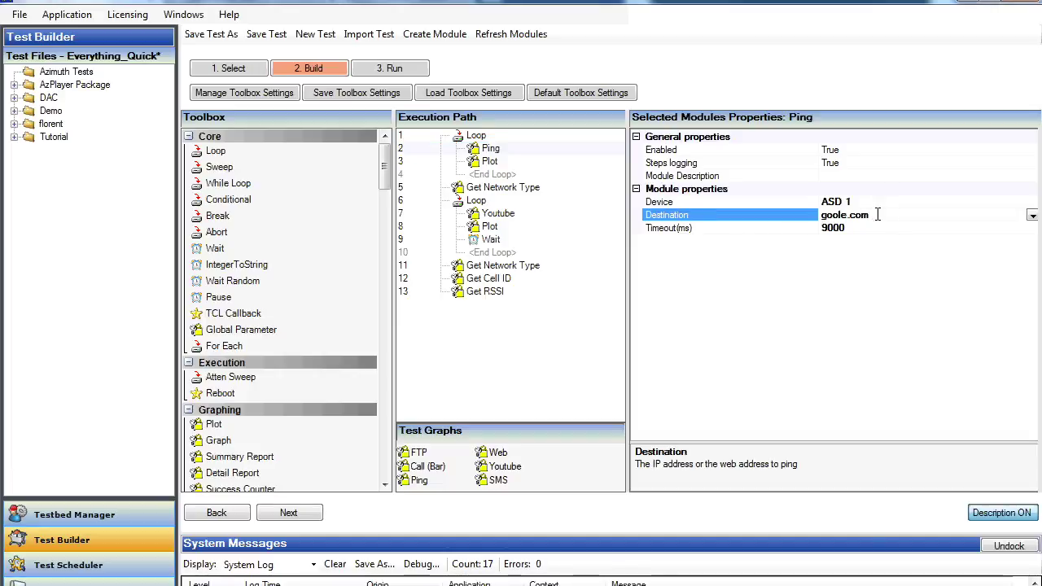
pyautogui.click(501, 215)
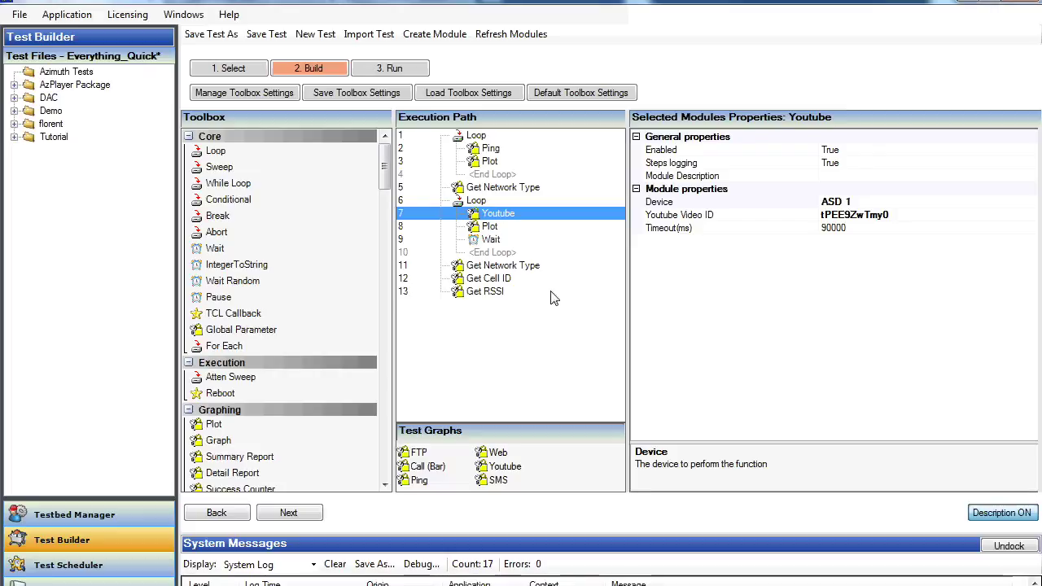
# - Examine the Global Parameter module in the toolbox, the Ping module's destination and timeout, and the Youtube module's video ID and timeout
pyautogui.click(260, 334)
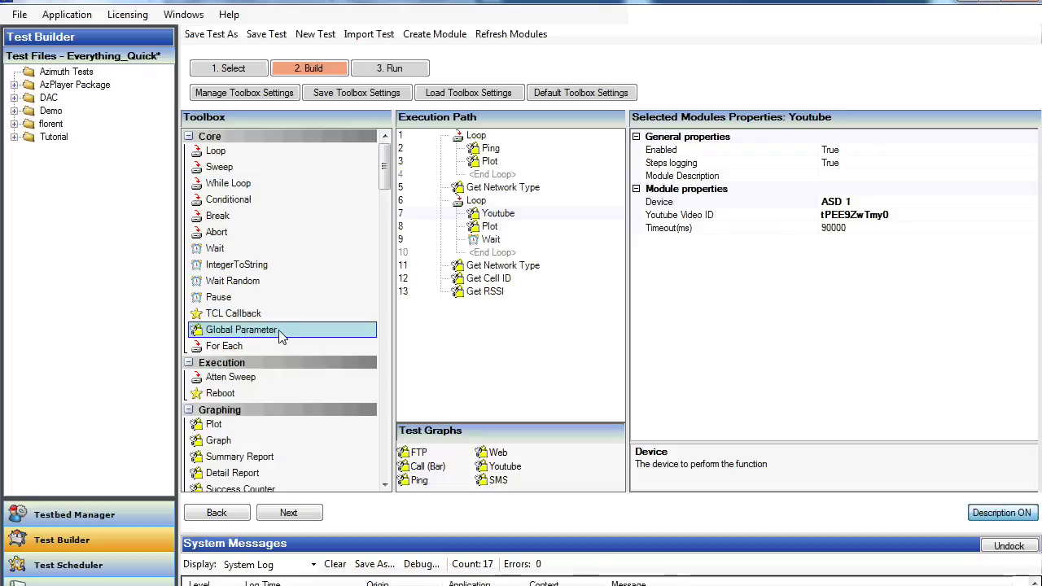
pyautogui.click(490, 147)
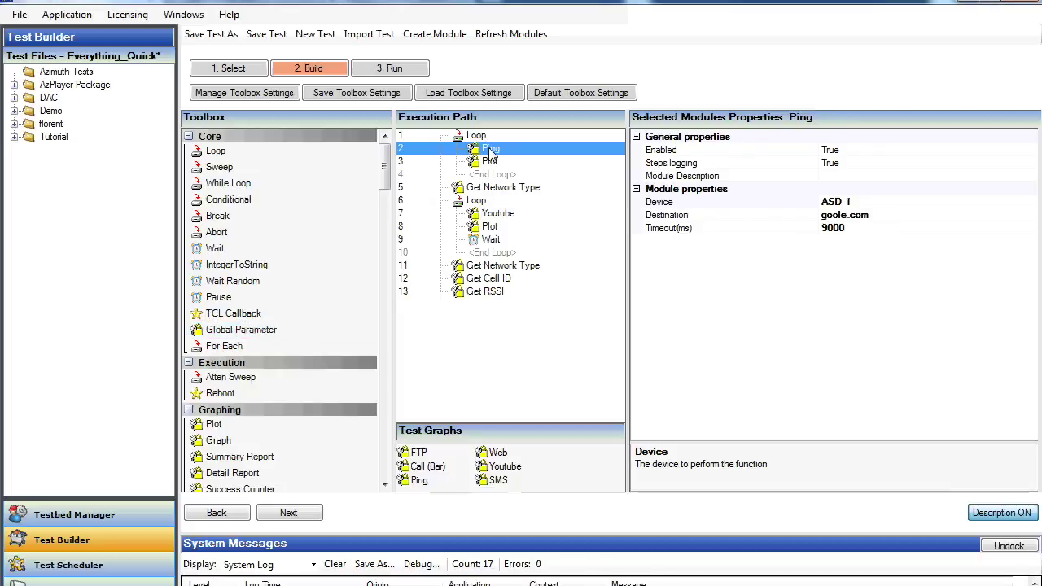
pyautogui.click(875, 215)
pyautogui.click(867, 229)
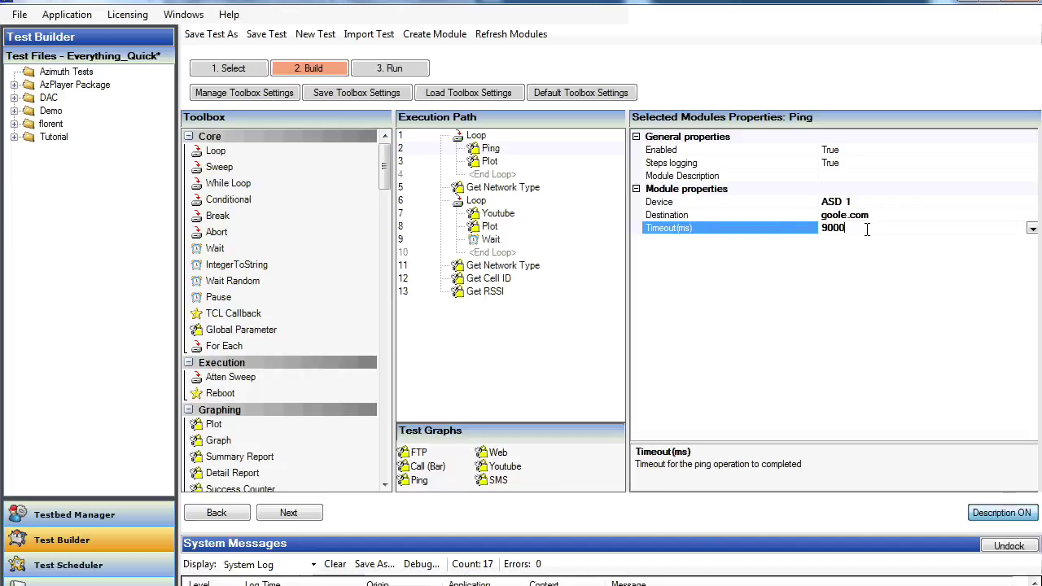
pyautogui.click(504, 217)
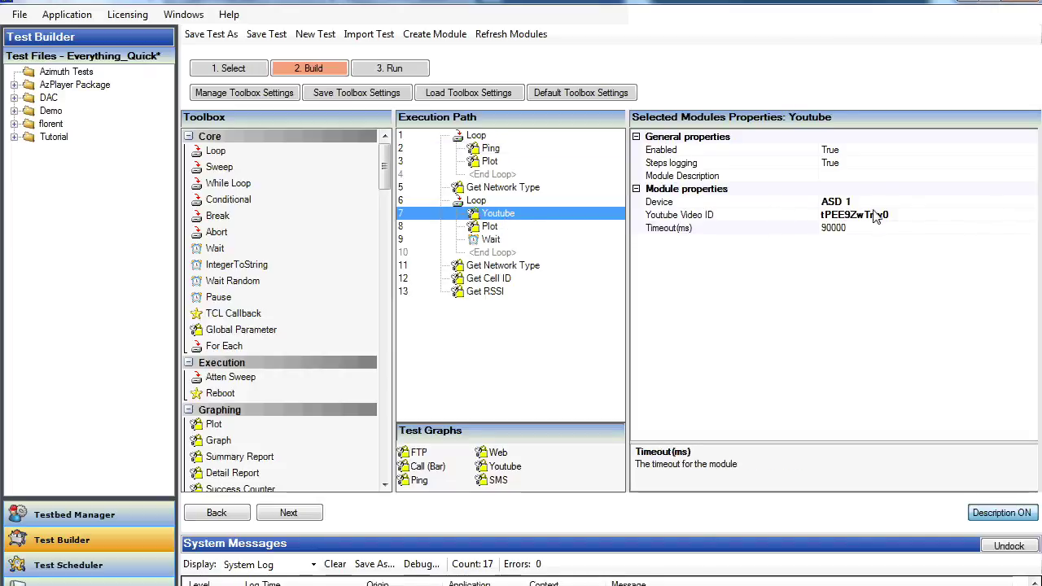
pyautogui.click(901, 214)
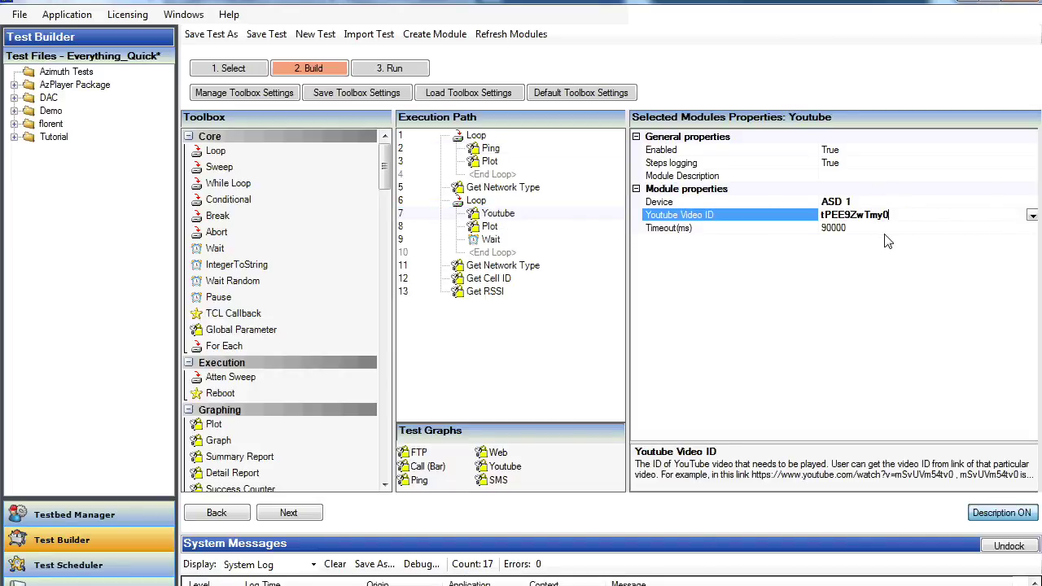
pyautogui.click(885, 231)
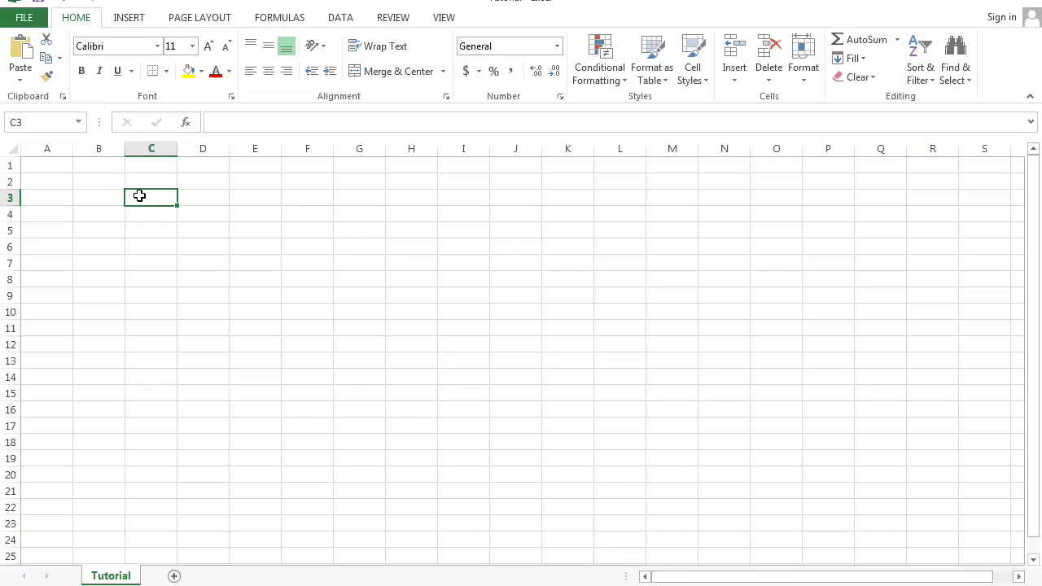
# - In the Excel sheet Tutorial, enter the ping destination parameter in row 1: ping in A1, google.com in B1 and String in C1
pyautogui.click(43, 168)
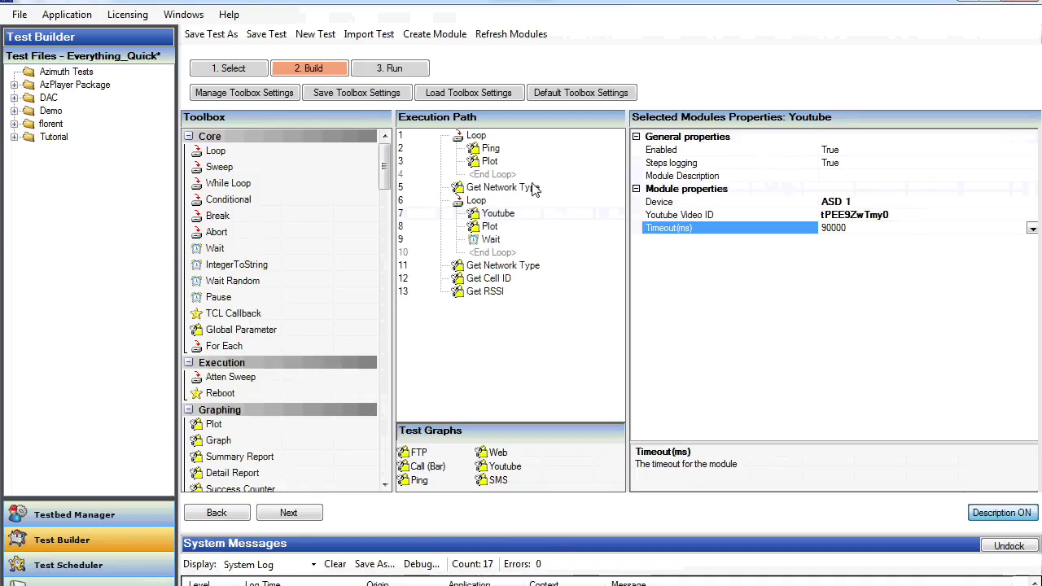
pyautogui.click(493, 150)
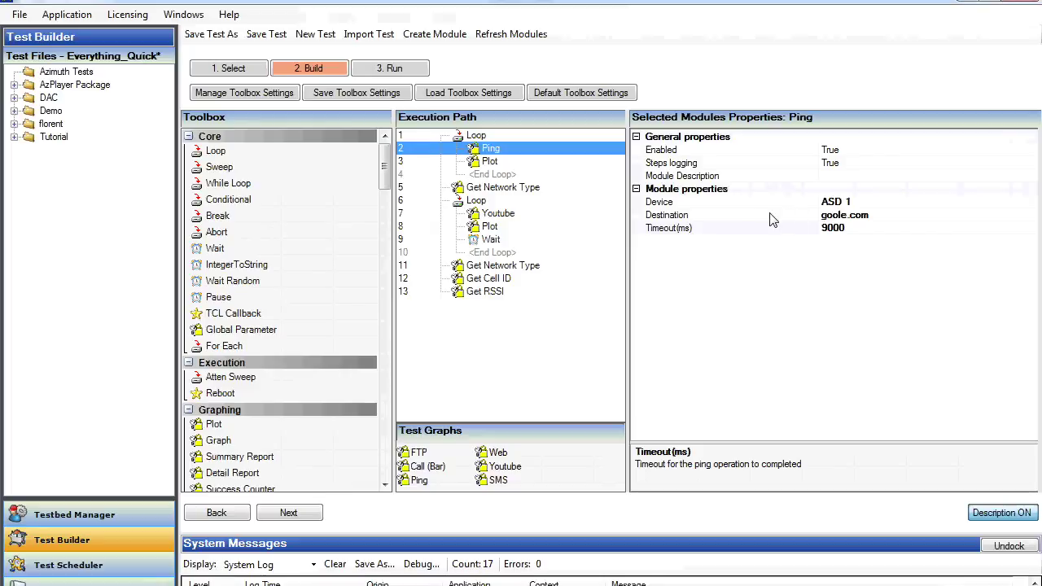
pyautogui.click(879, 213)
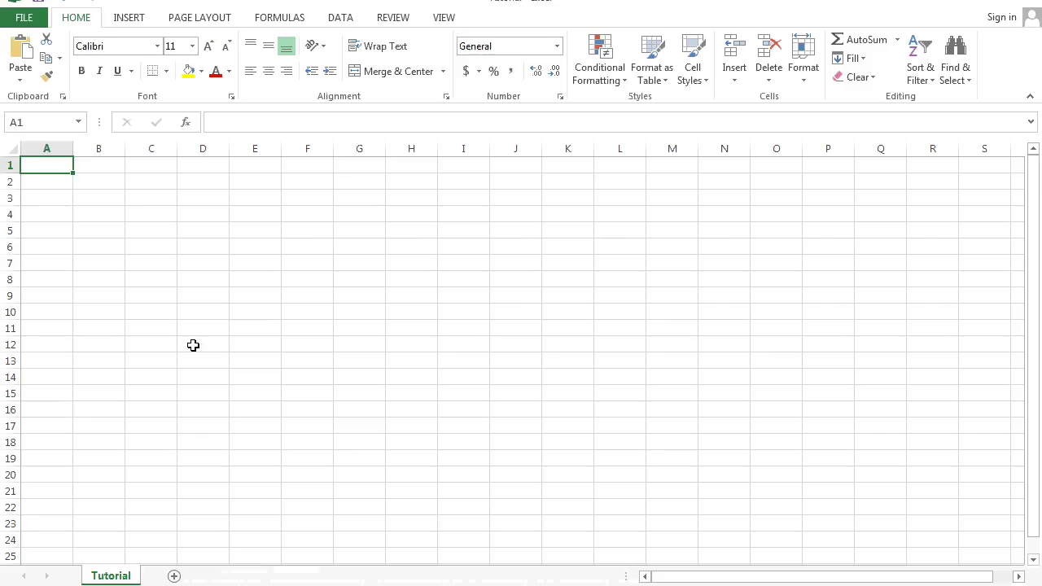
pyautogui.write('ping')
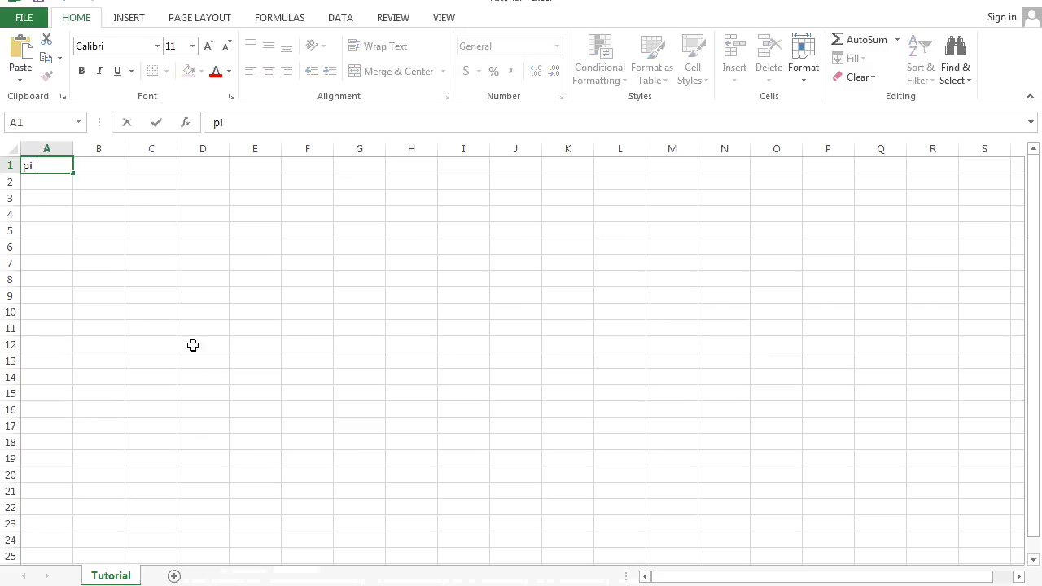
pyautogui.click(101, 169)
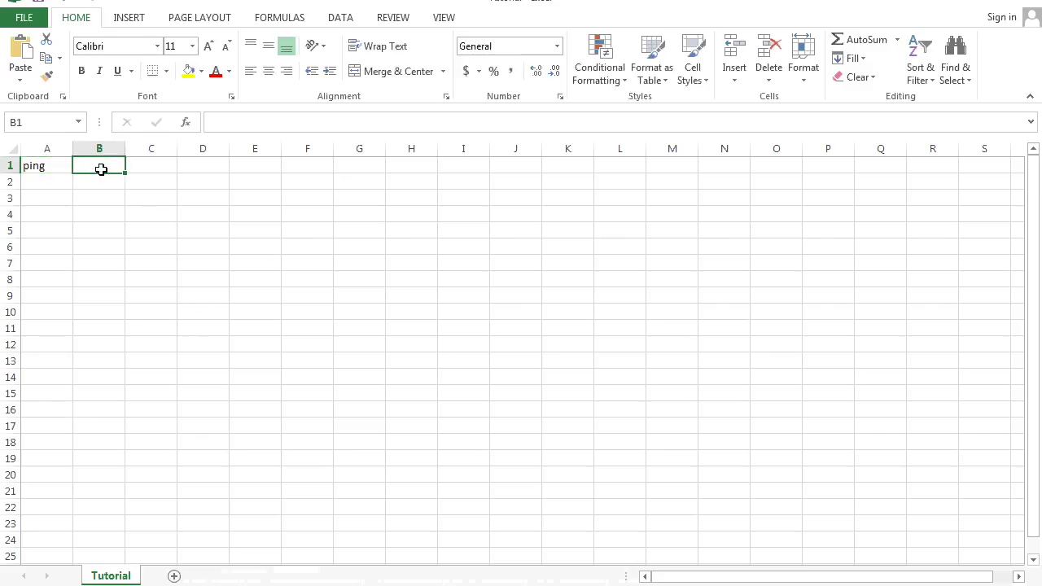
pyautogui.write('g')
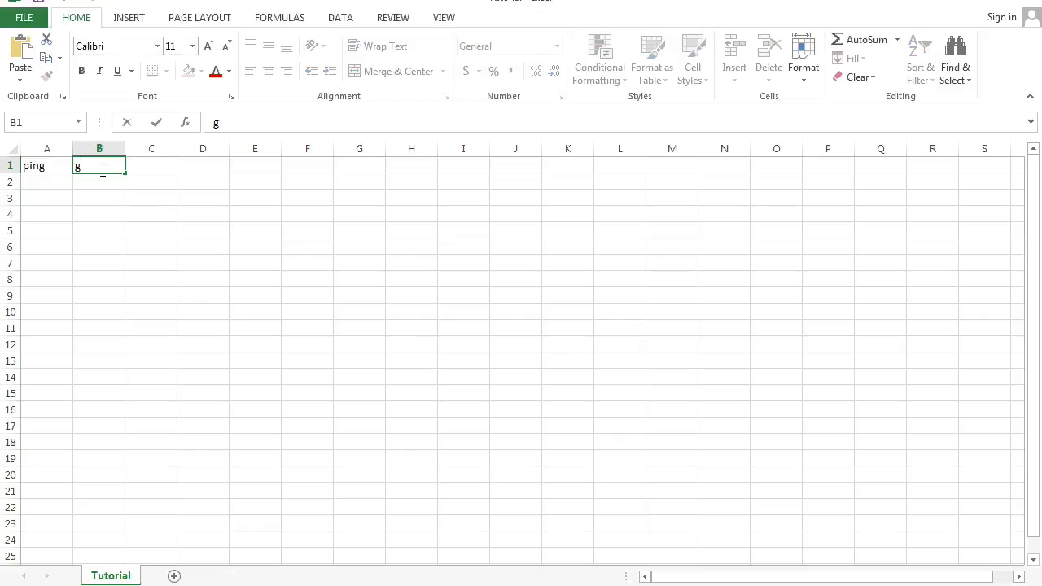
pyautogui.write('oogle.com')
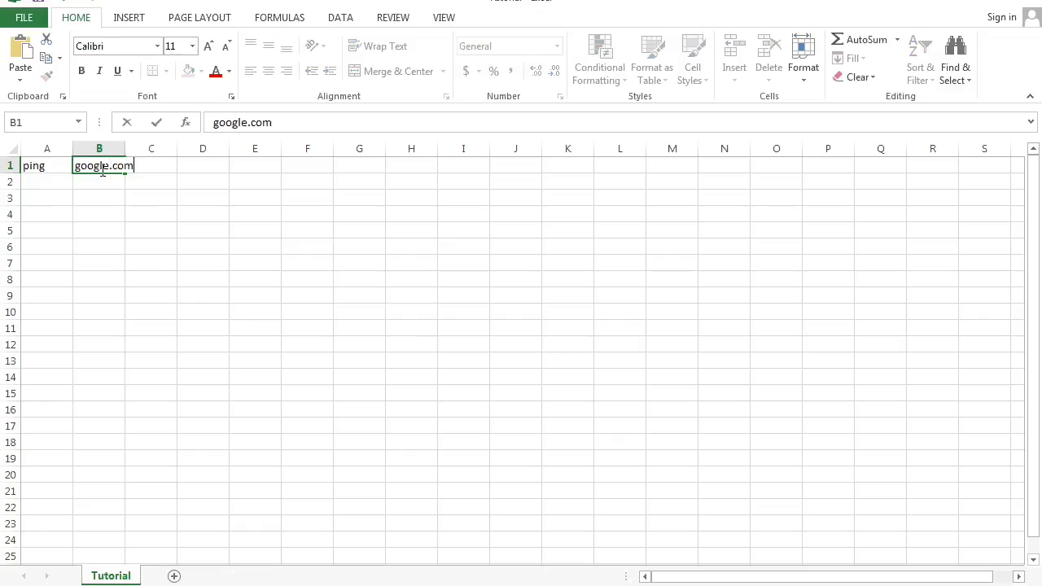
pyautogui.click(157, 177)
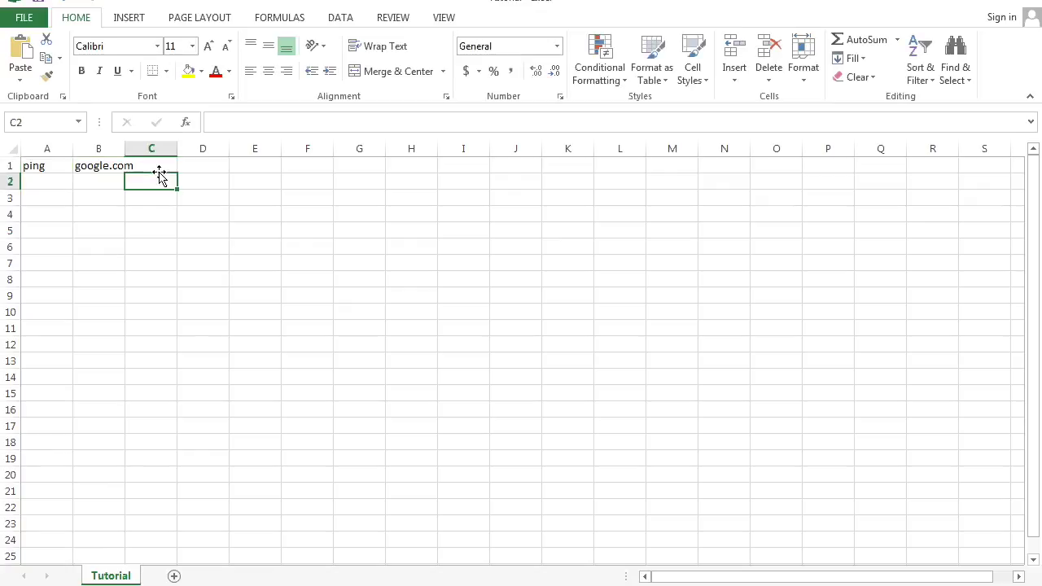
pyautogui.click(156, 167)
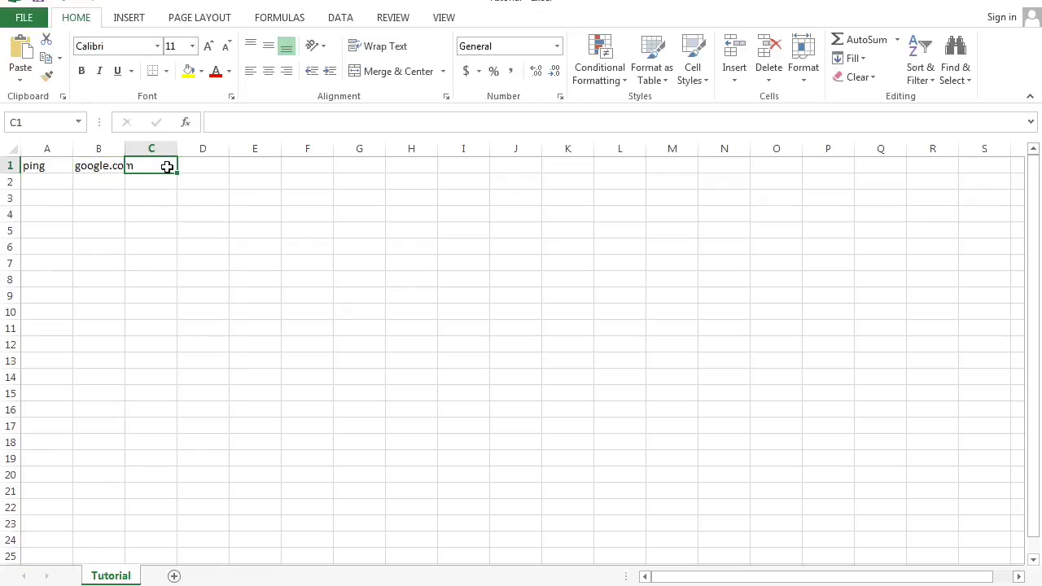
pyautogui.write('St')
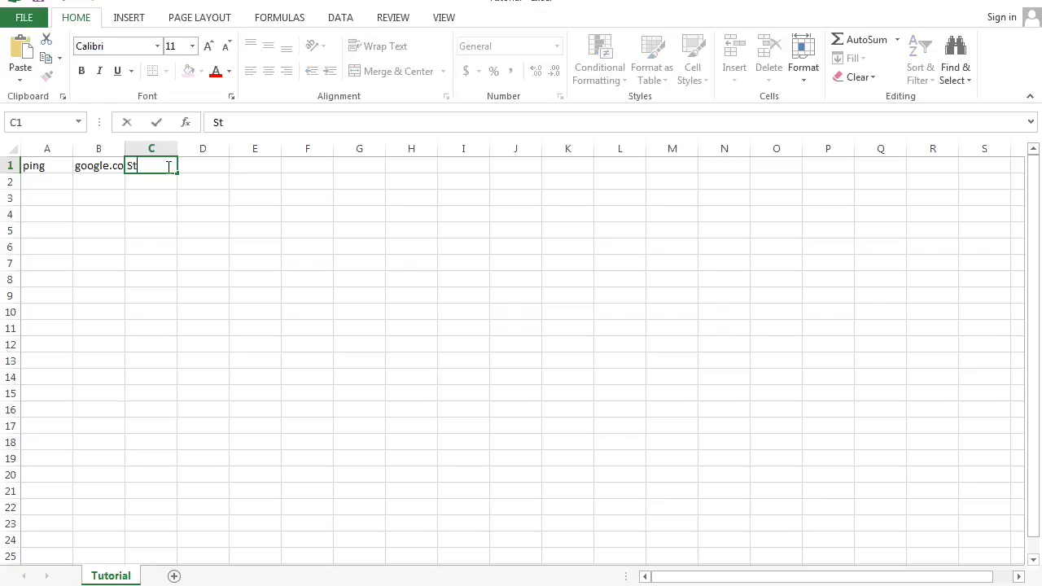
pyautogui.write('ring')
# - Enter TimeOutPing in cell A2 and its value 9000 in cell B2
pyautogui.click(55, 182)
pyautogui.write('Tine')
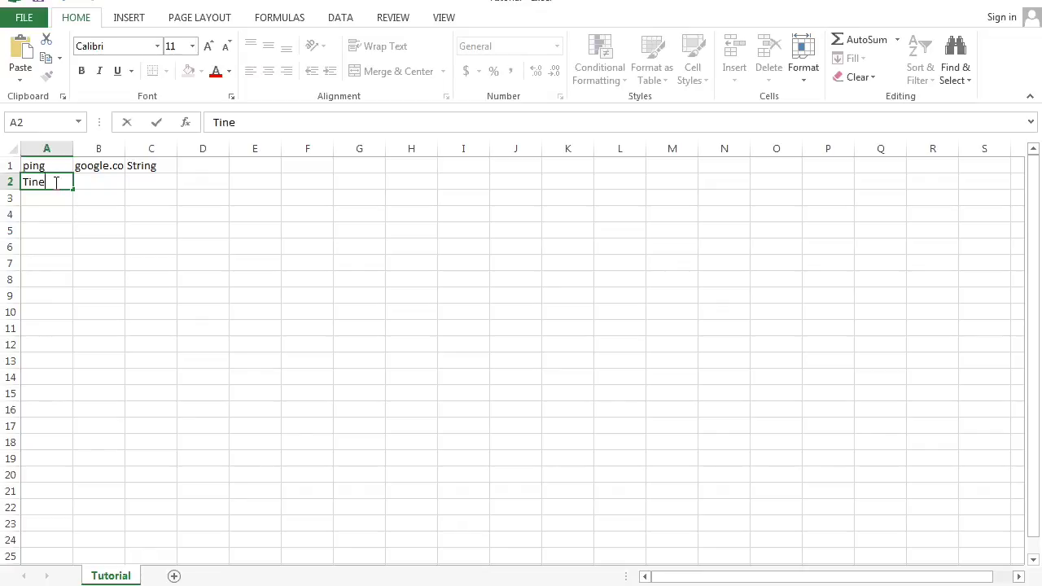
pyautogui.press('BackSpace')
pyautogui.press('BackSpace')
pyautogui.write('meOutPing')
pyautogui.press('Return')
pyautogui.click(114, 198)
pyautogui.click(114, 183)
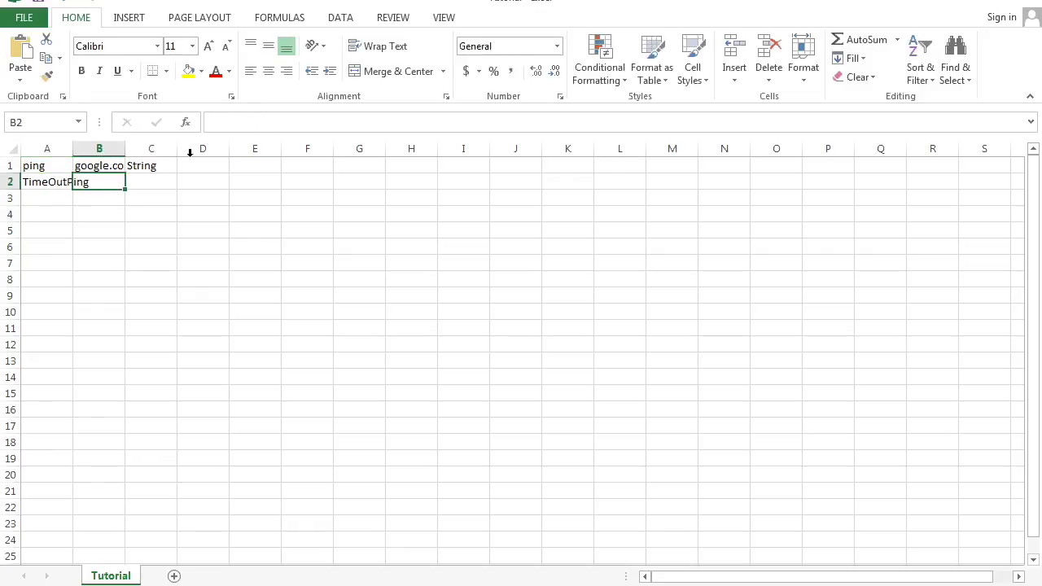
pyautogui.click(277, 122)
pyautogui.write('9000')
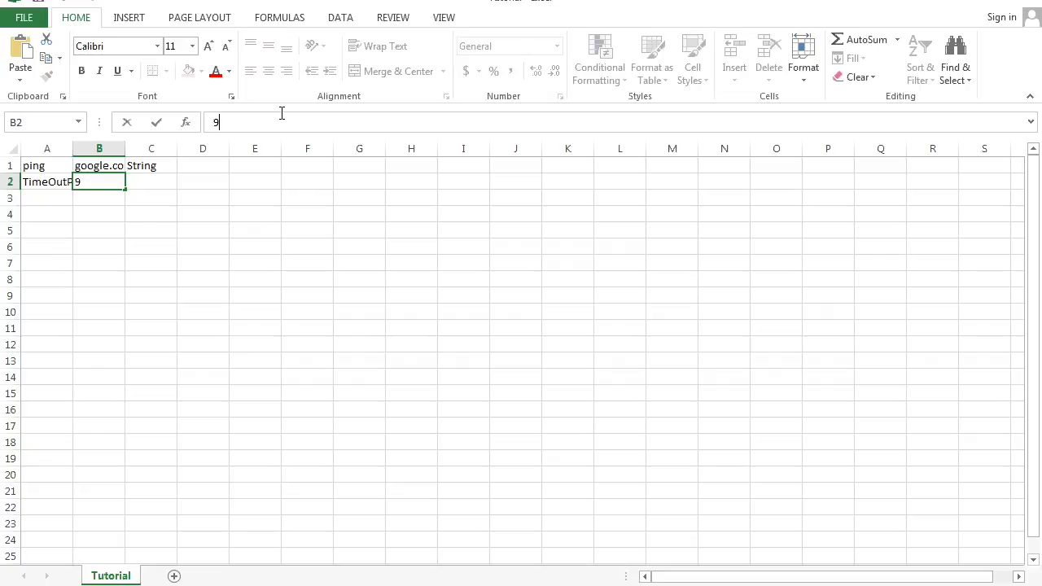
# - Fit the widths of columns A and B to their contents, and enter the type Integer in cell C2
pyautogui.click(77, 148)
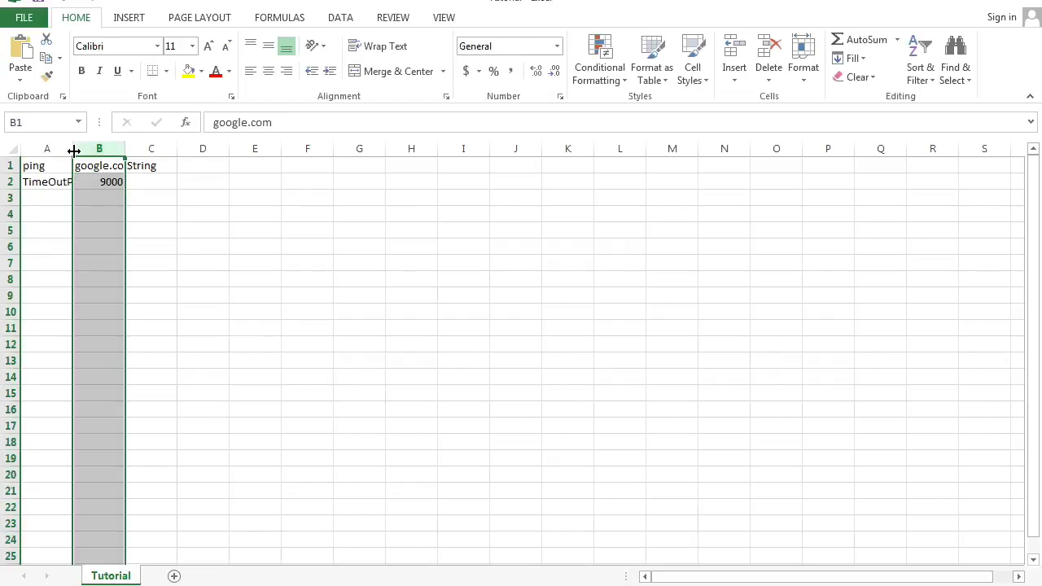
pyautogui.doubleClick(72, 149)
pyautogui.doubleClick(146, 150)
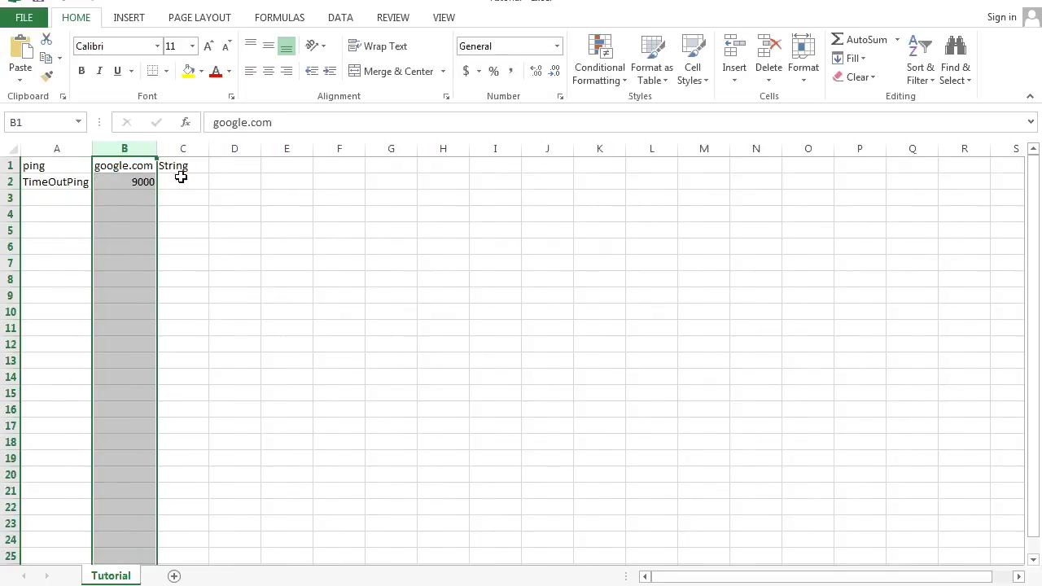
pyautogui.click(180, 179)
pyautogui.click(245, 124)
pyautogui.write('Integer')
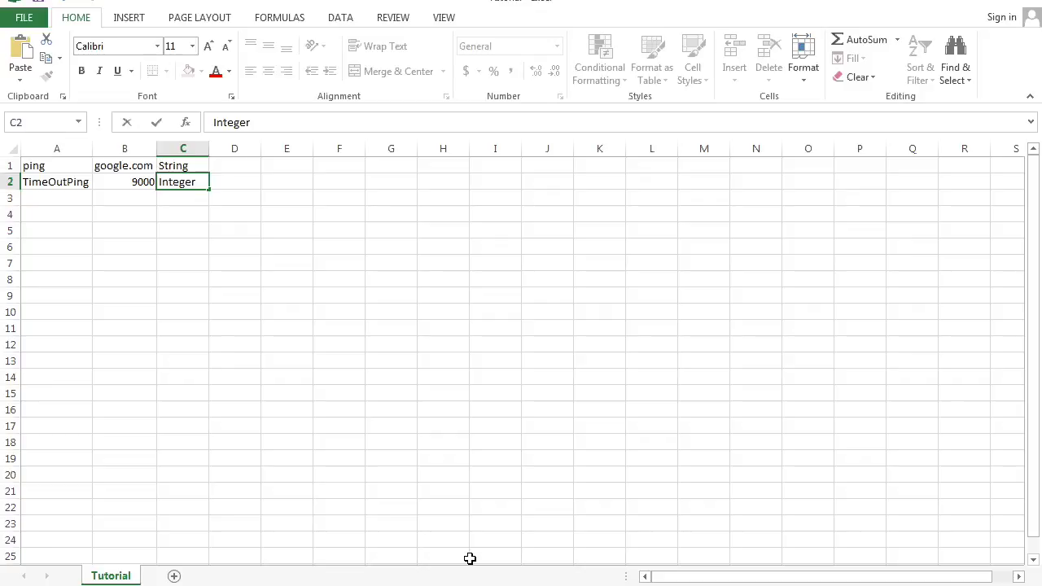
# - Enter the parameter names Youtube in cell A3 and TimeOutYoutube in cell A4
pyautogui.click(66, 202)
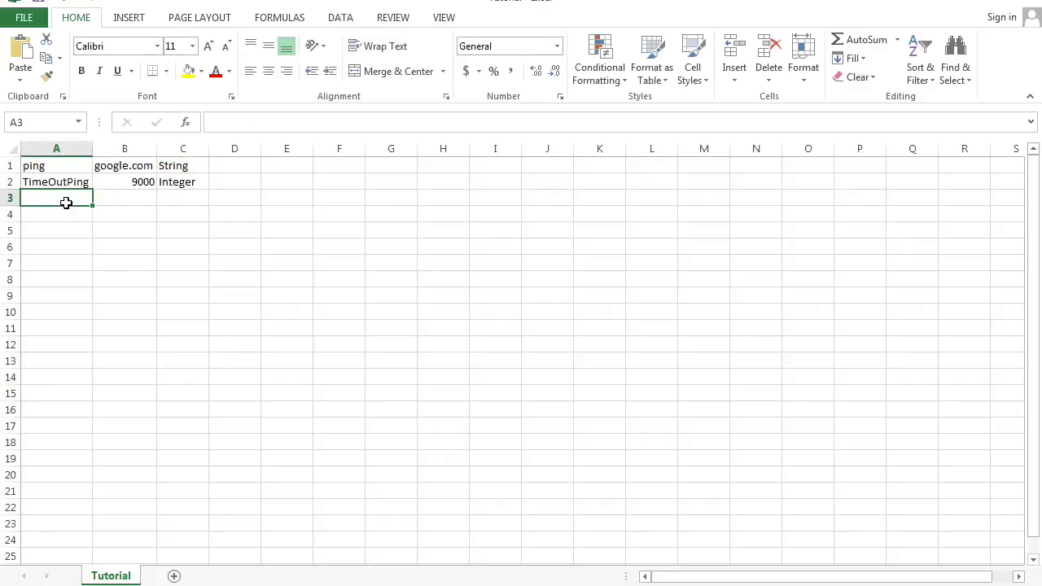
pyautogui.write('Youtube')
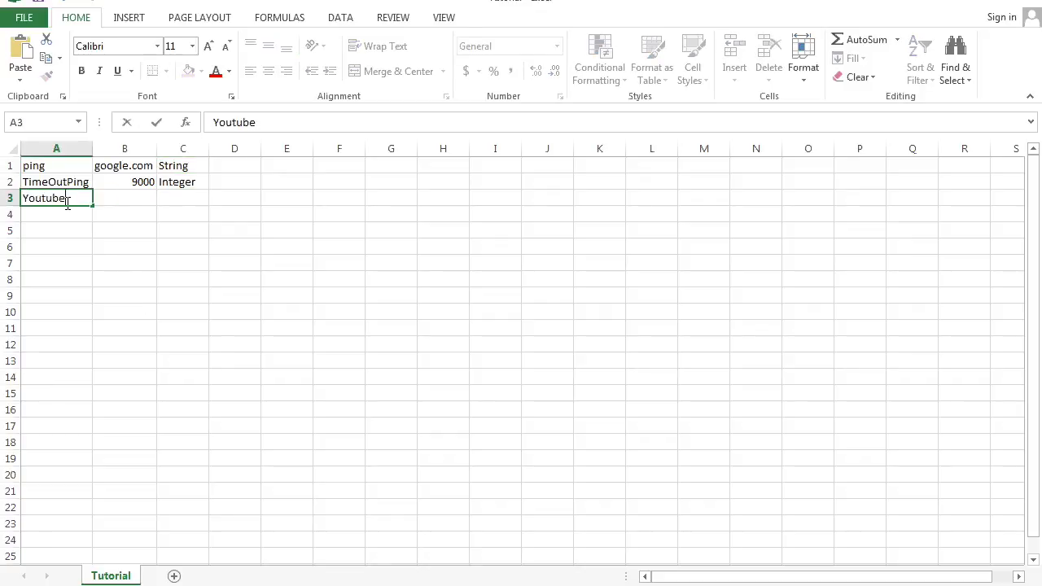
pyautogui.click(74, 215)
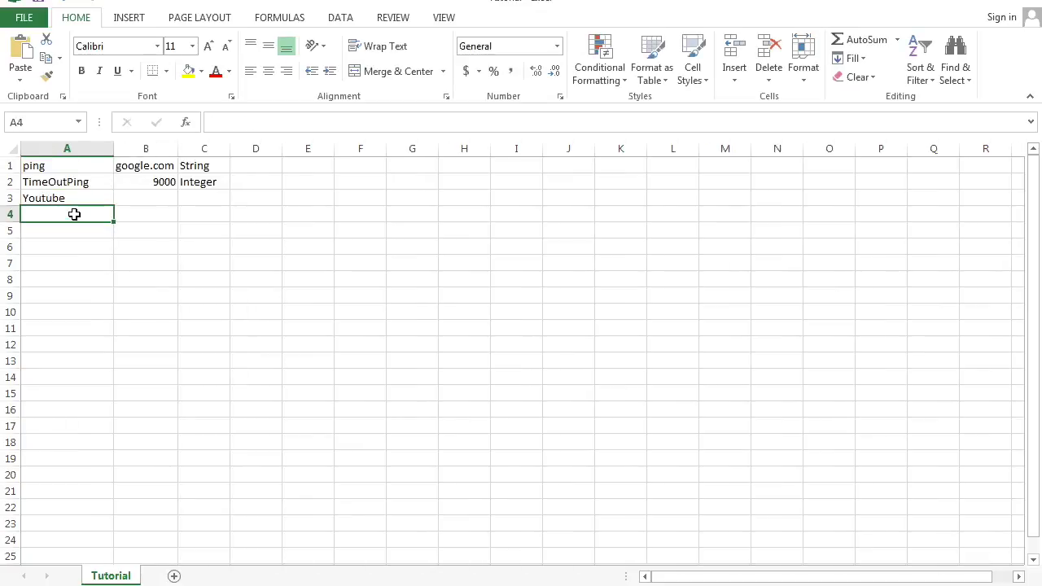
pyautogui.write('TimeOut')
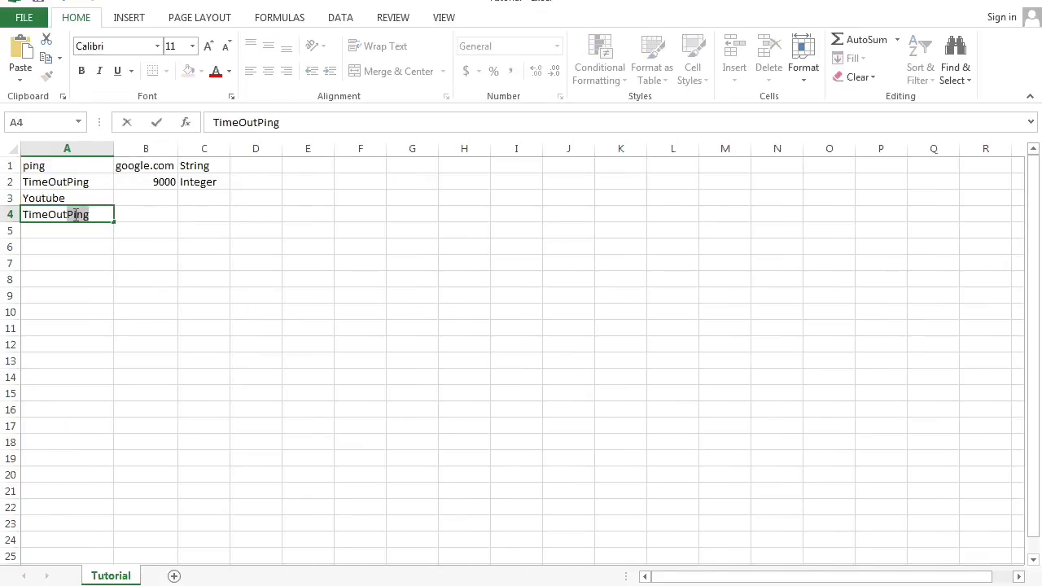
pyautogui.write('Youtube')
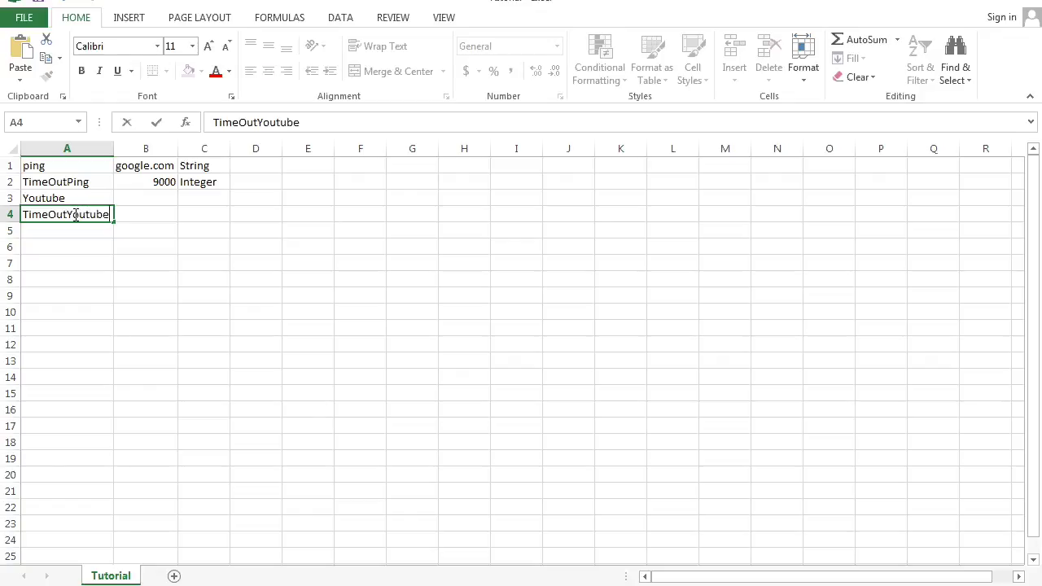
# - Enter the types String in C3 and Integer in C4, and the timeout value 10000 in B4
pyautogui.click(213, 198)
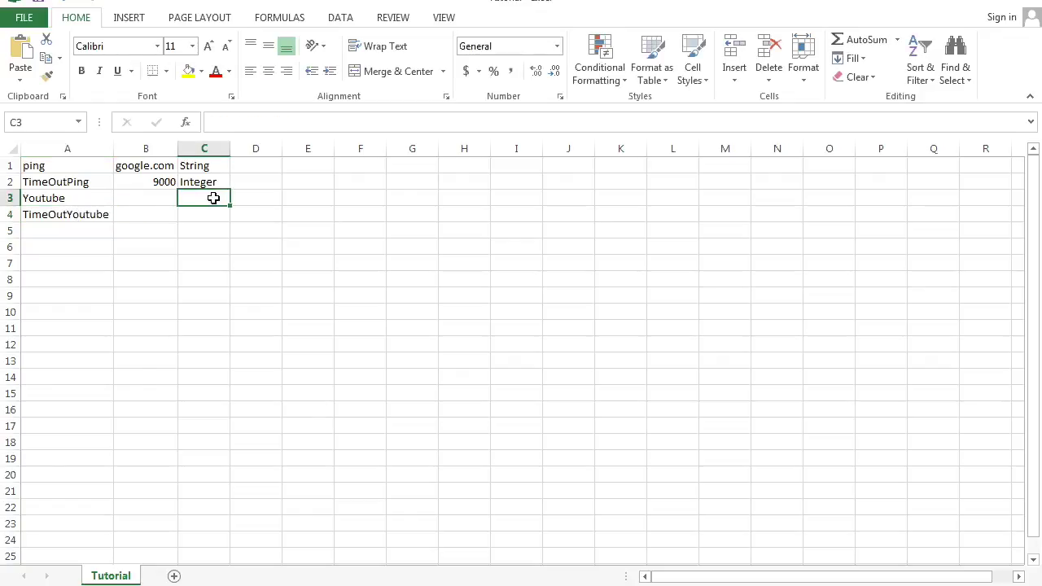
pyautogui.write('String')
pyautogui.click(213, 212)
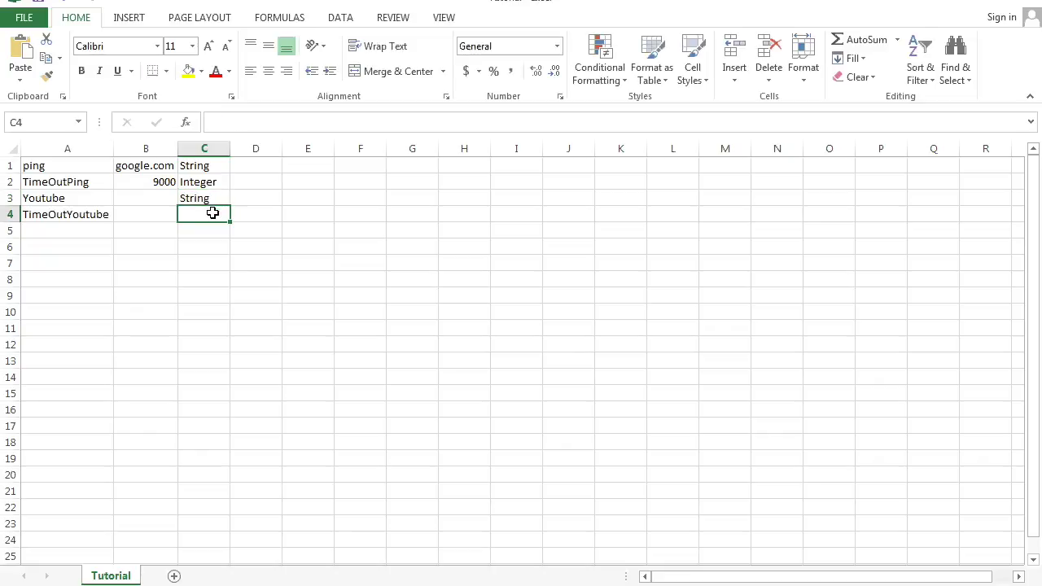
pyautogui.write('Integer')
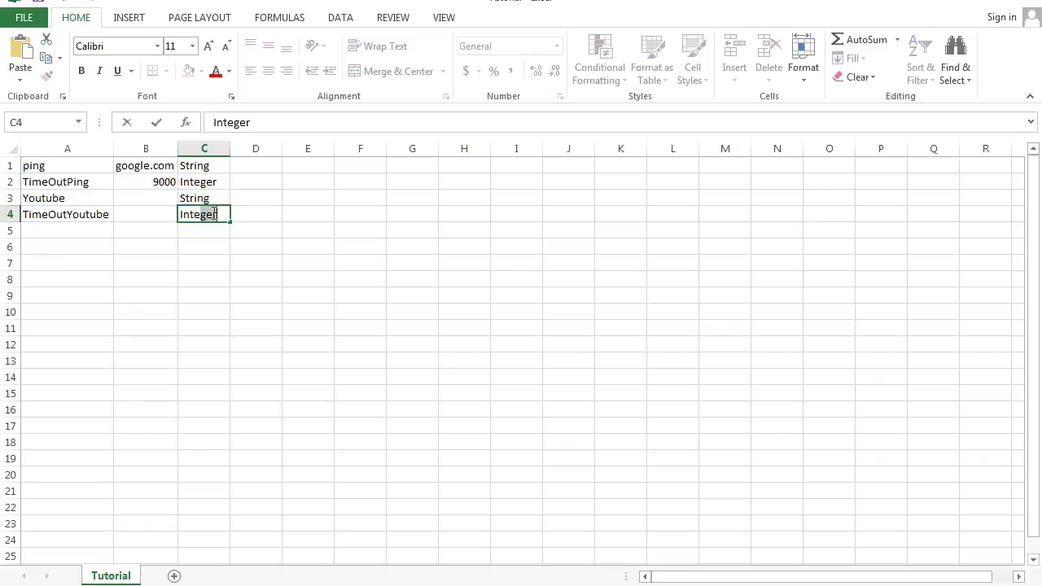
pyautogui.click(154, 212)
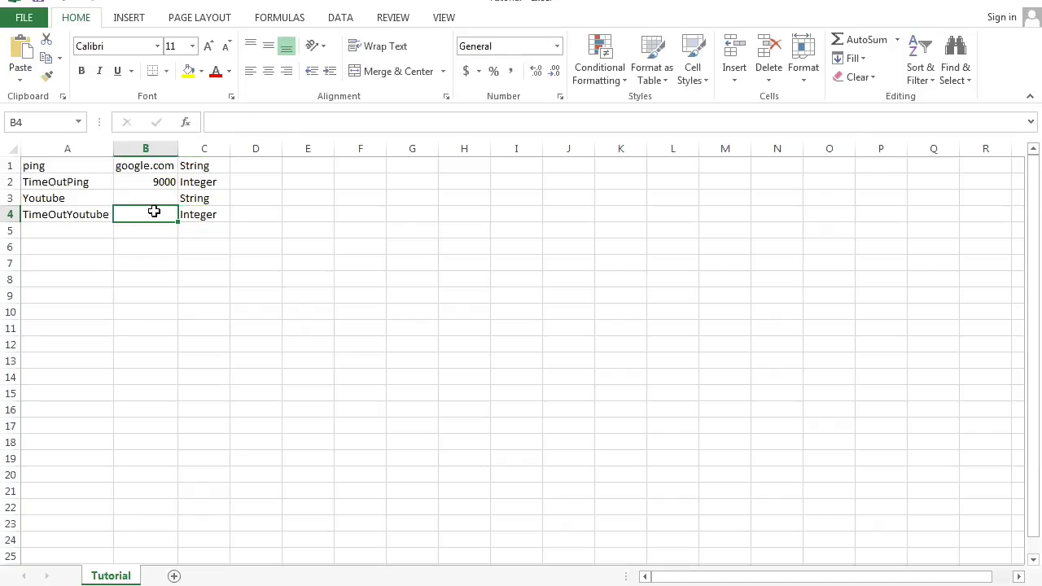
pyautogui.write('10000')
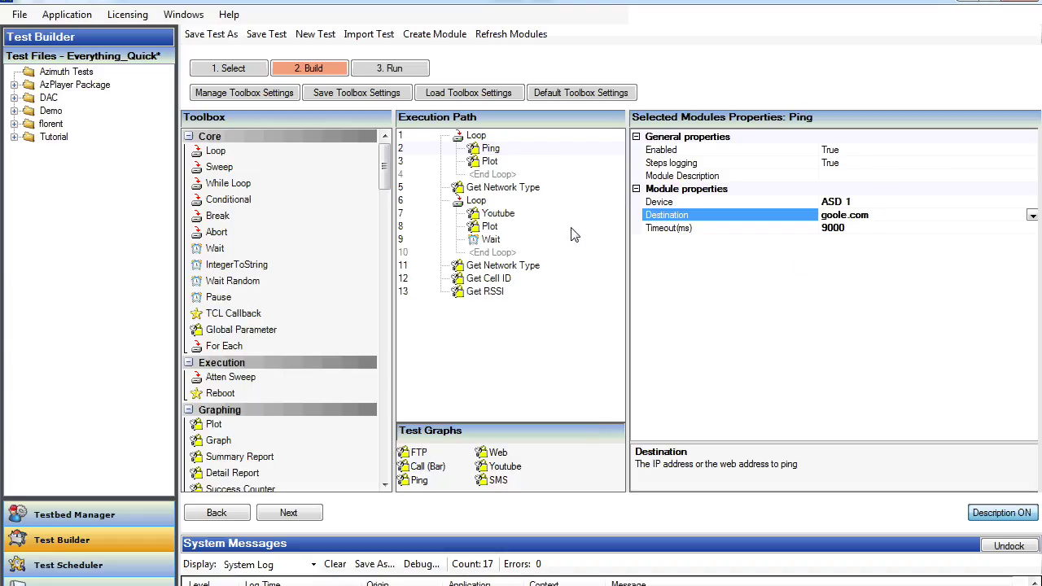
# - Copy the Youtube module's video ID tPEE9ZwTmy0 from the Test Builder and paste it into cell B3 of the Excel sheet
pyautogui.click(498, 214)
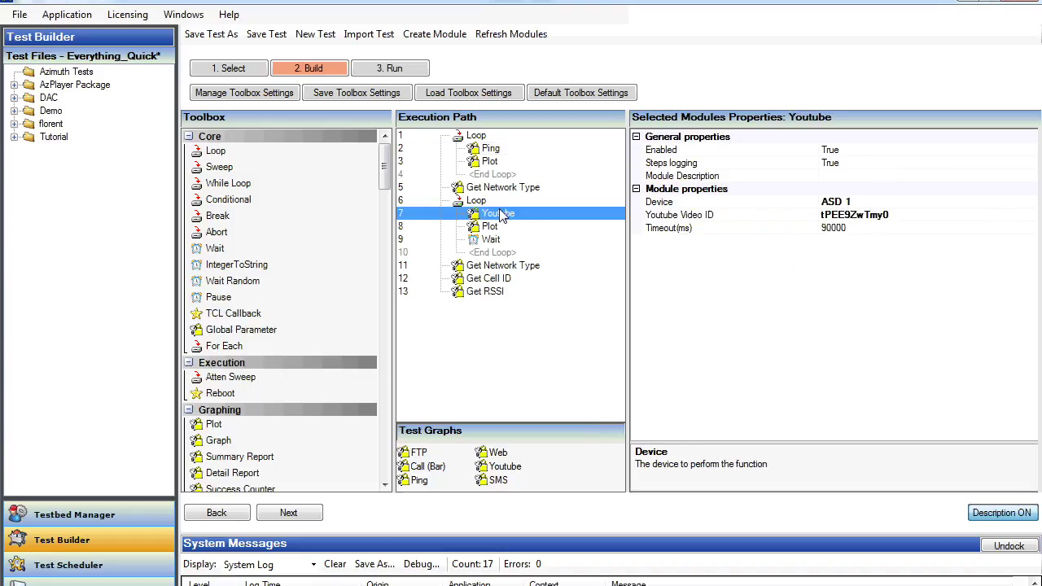
pyautogui.click(904, 215)
pyautogui.hotkey('ctrl', 'c')
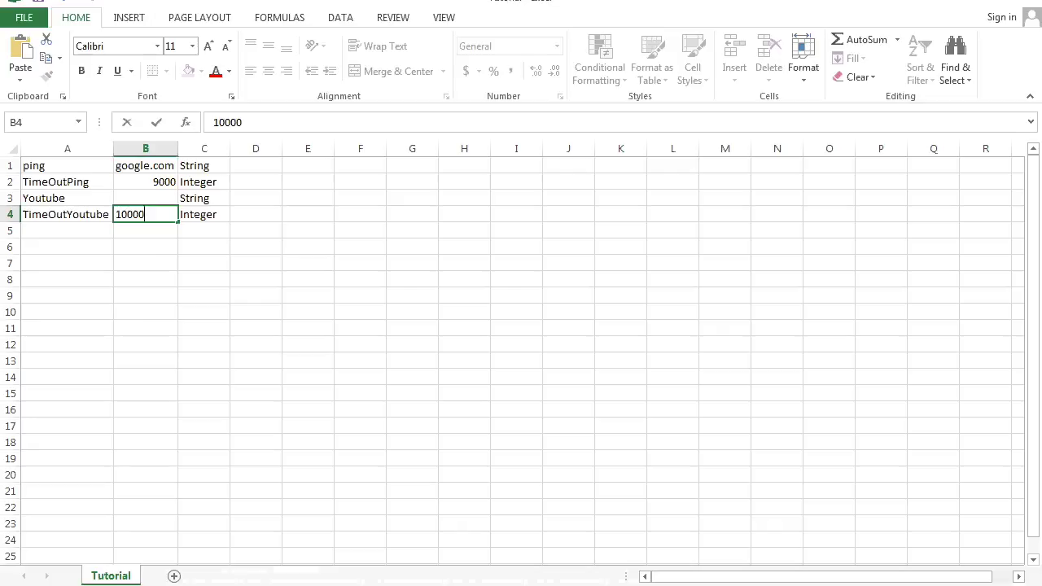
pyautogui.click(151, 198)
pyautogui.hotkey('ctrl', 'v')
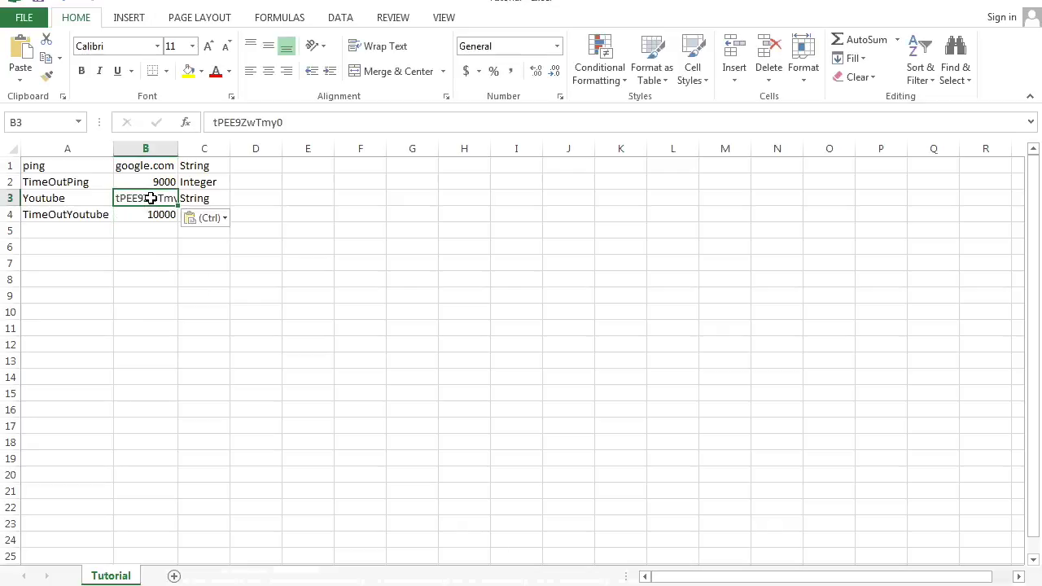
# - Fit the width of column B to its contents and save the Tutorial workbook in its current format
pyautogui.click(168, 277)
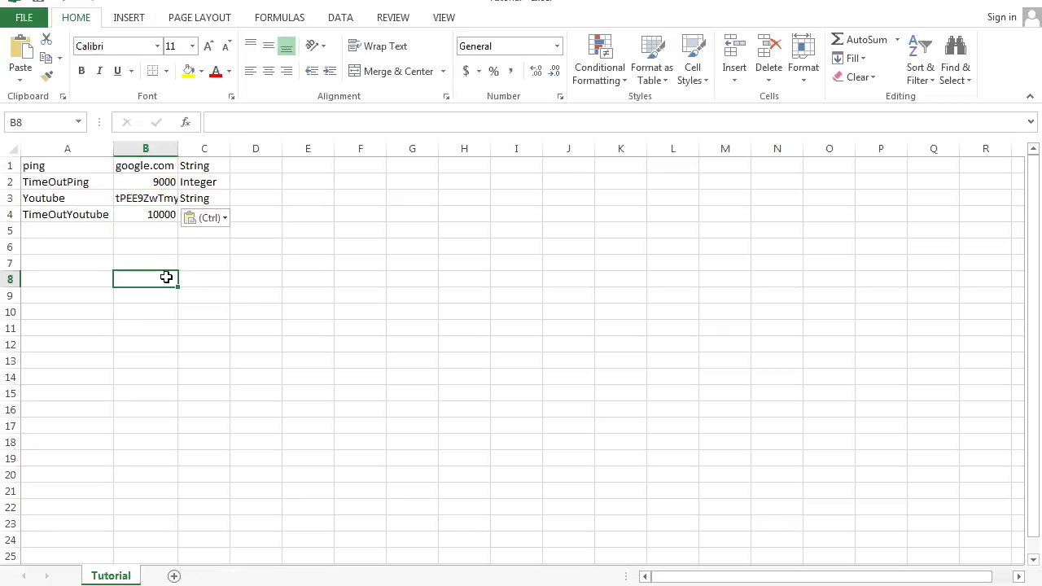
pyautogui.doubleClick(178, 147)
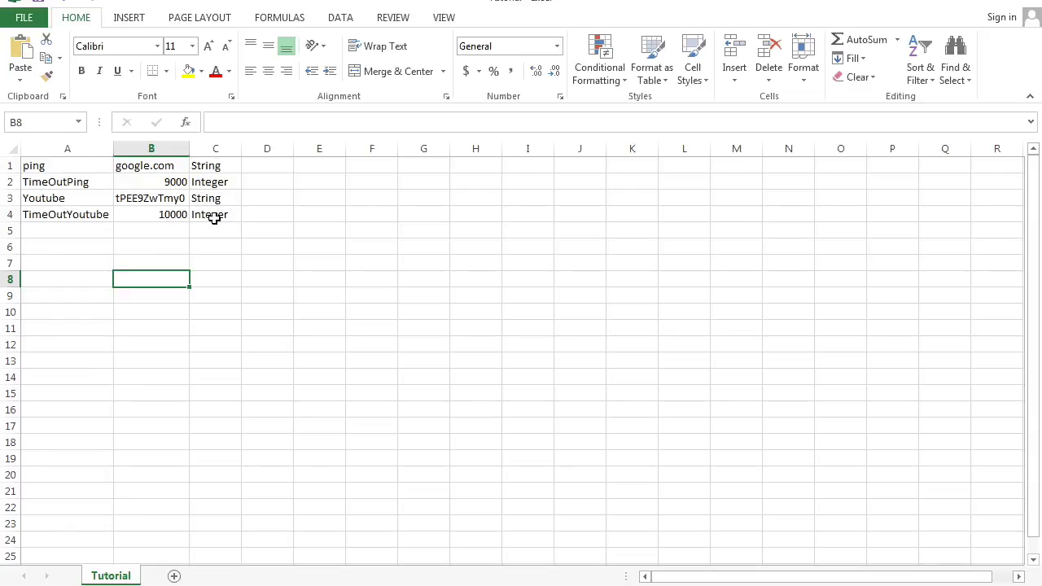
pyautogui.click(24, 17)
pyautogui.click(51, 151)
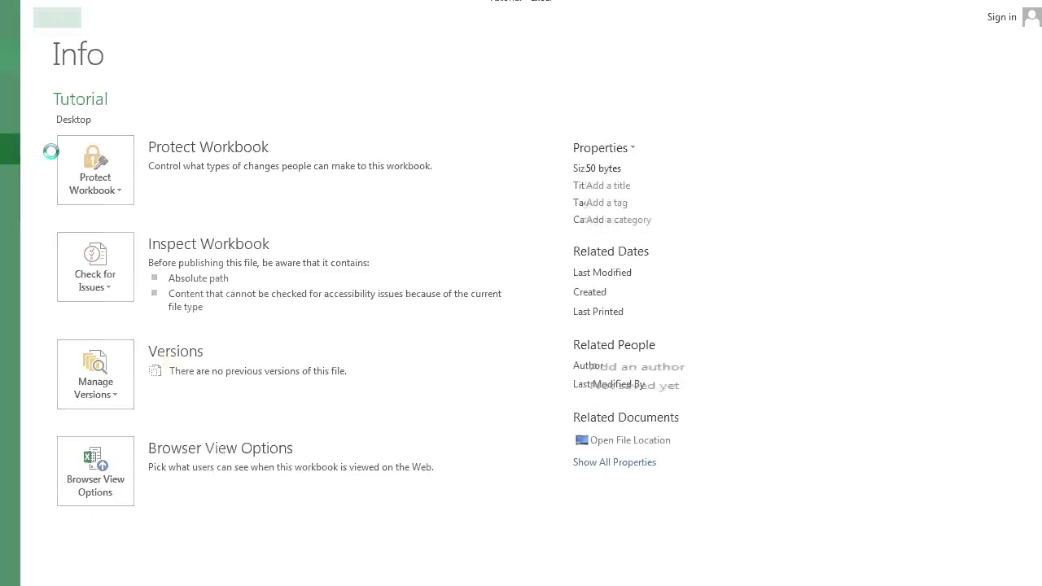
pyautogui.click(457, 349)
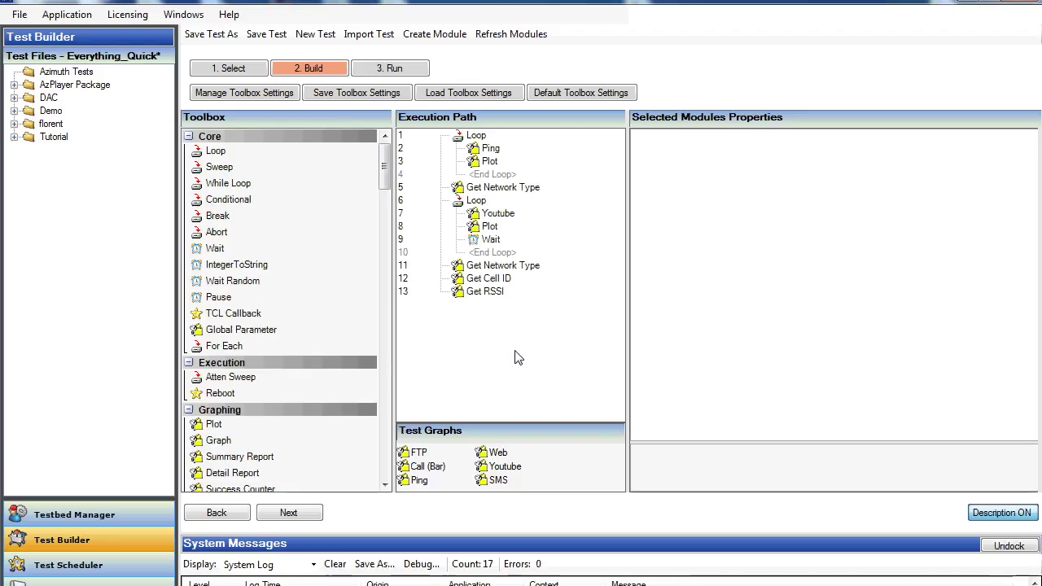
# - In the Azimuth Director Test Builder, clone the Global Parameter module from the Core toolbox
pyautogui.click(267, 332)
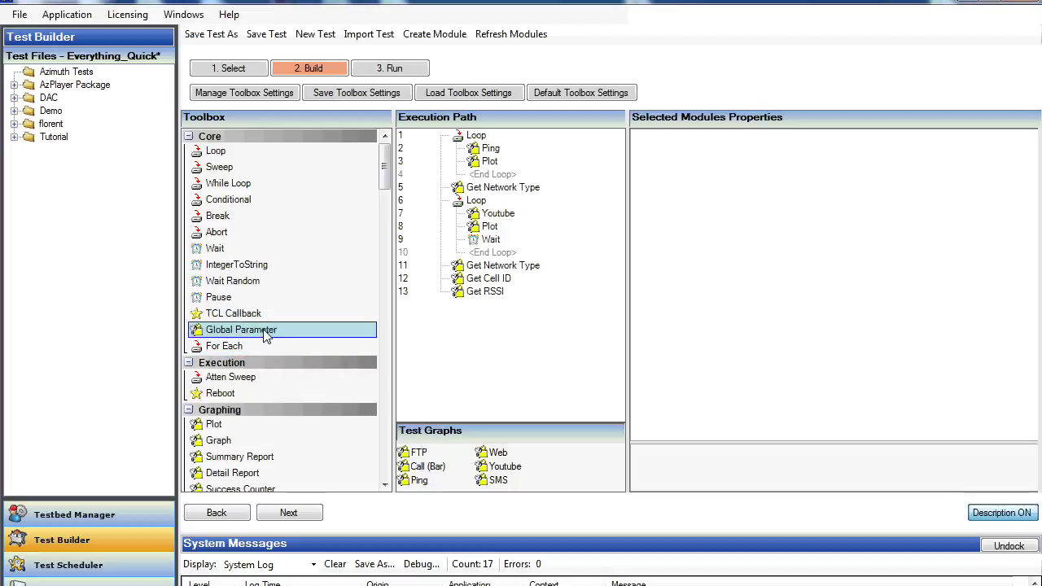
pyautogui.rightClick(266, 333)
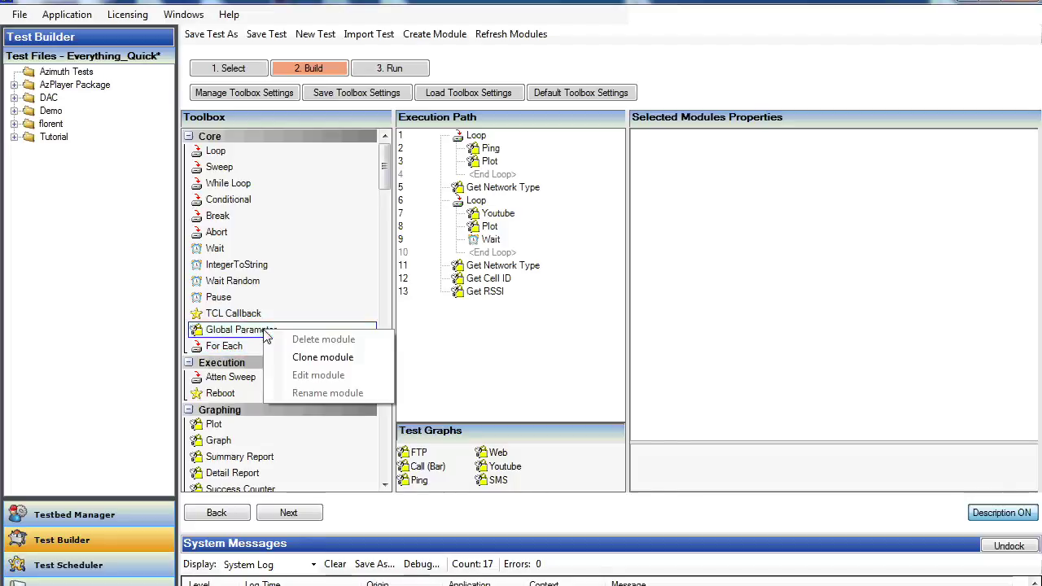
pyautogui.click(314, 359)
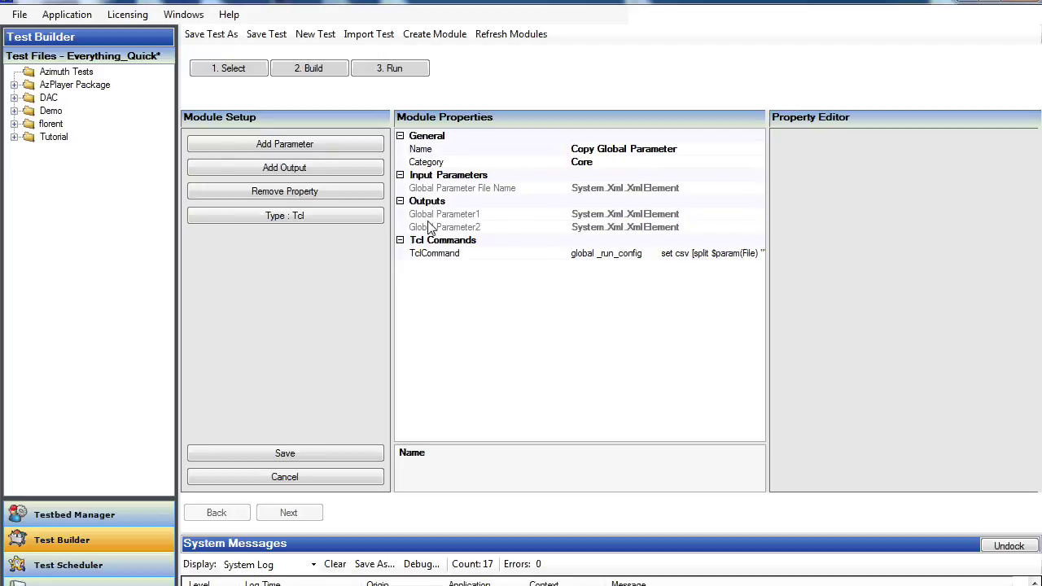
# - Review the cloned module's two outputs and rename the Global Parameter1 output as Ping
pyautogui.click(461, 215)
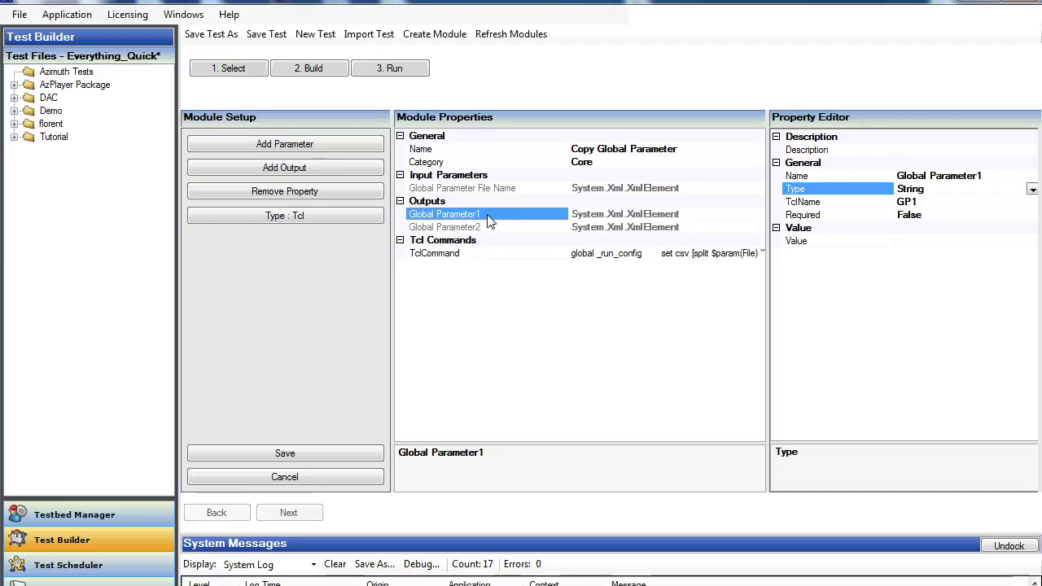
pyautogui.click(480, 232)
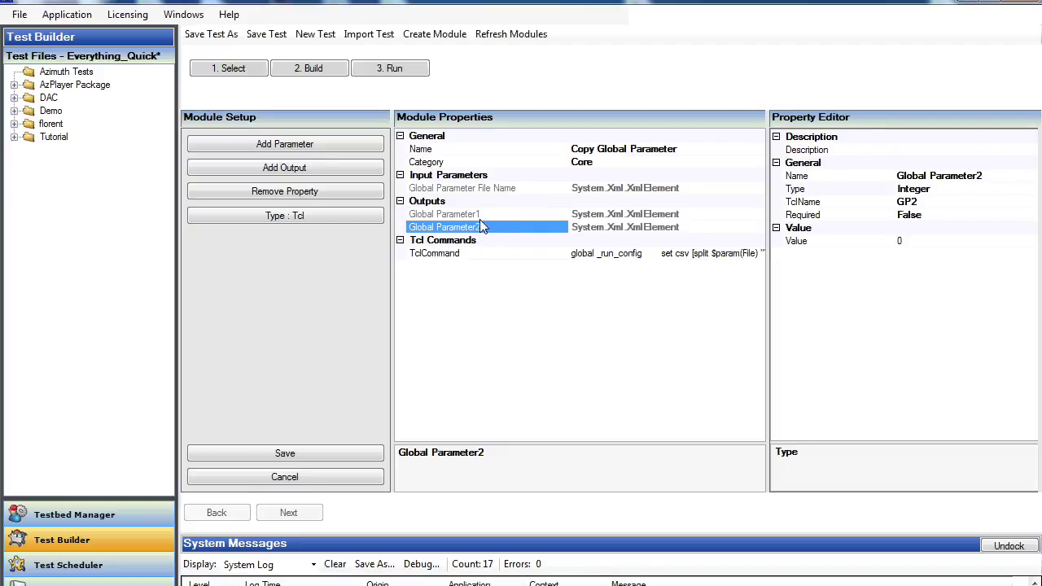
pyautogui.click(480, 218)
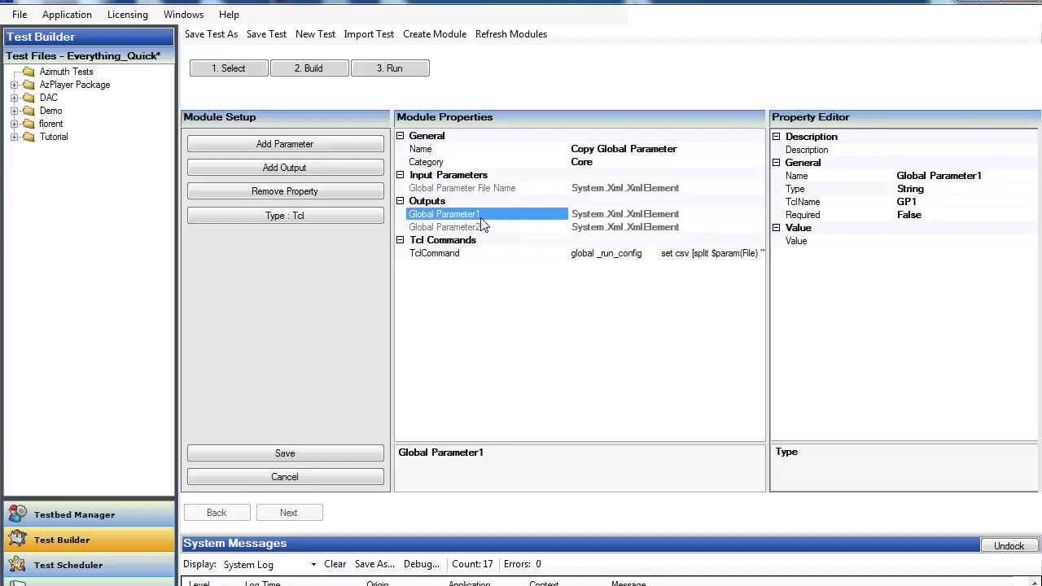
pyautogui.click(989, 175)
pyautogui.moveTo(989, 175); pyautogui.dragTo(888, 179)
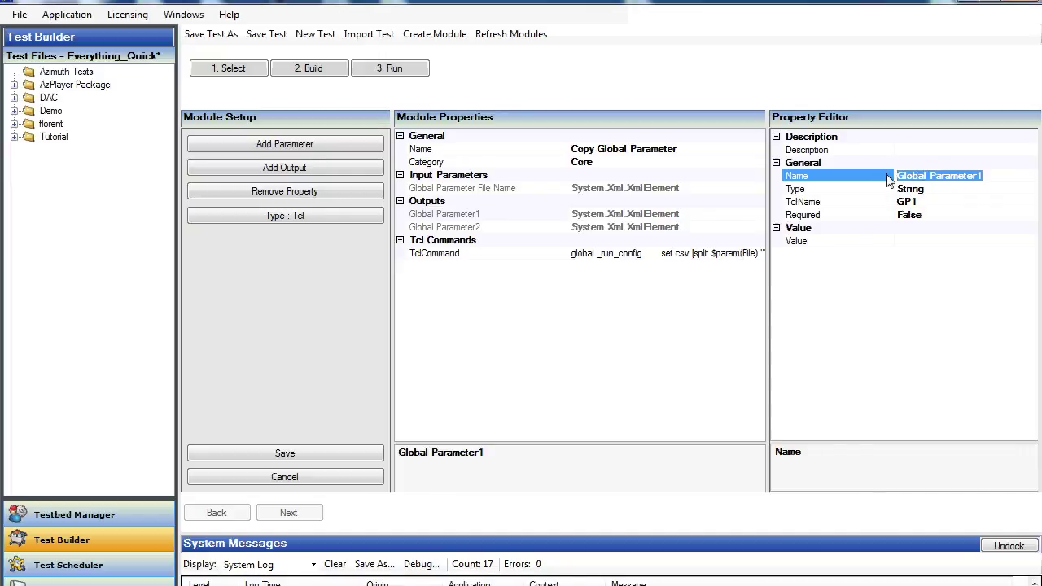
pyautogui.write('Pi')
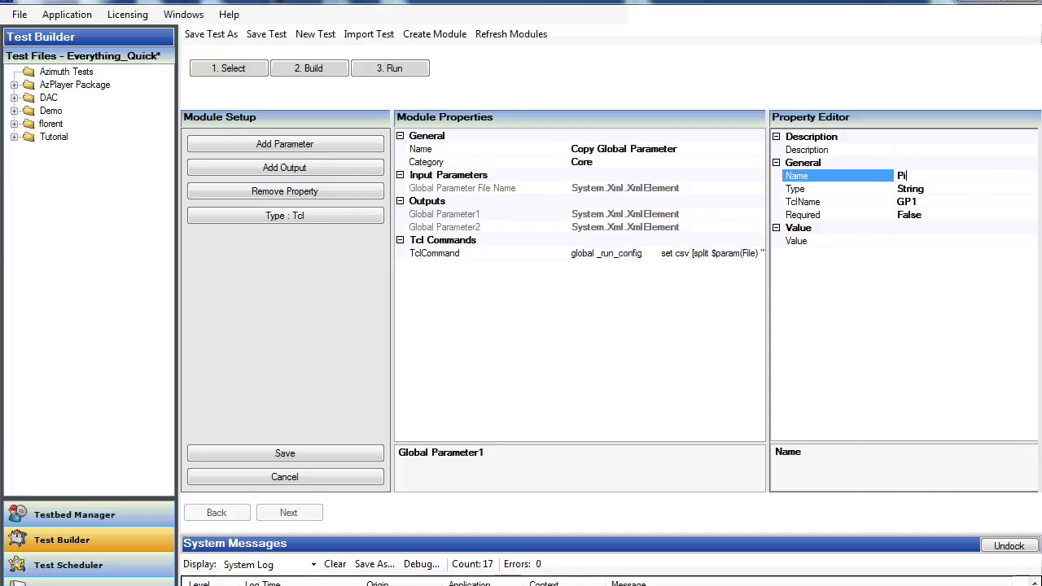
pyautogui.write('ng')
pyautogui.press('Return')
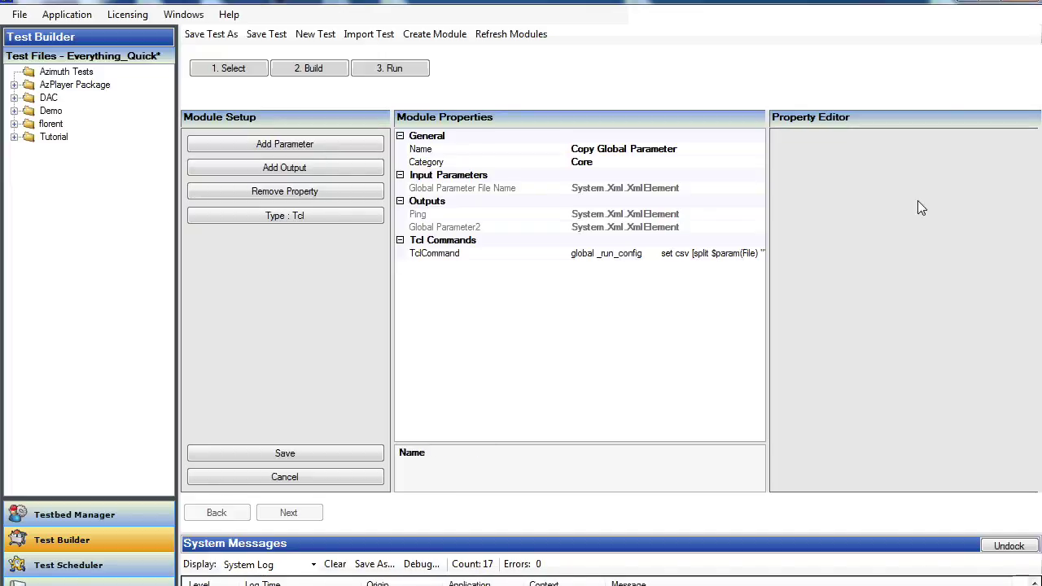
# - Set the TclName of the Ping output to Ping
pyautogui.click(455, 215)
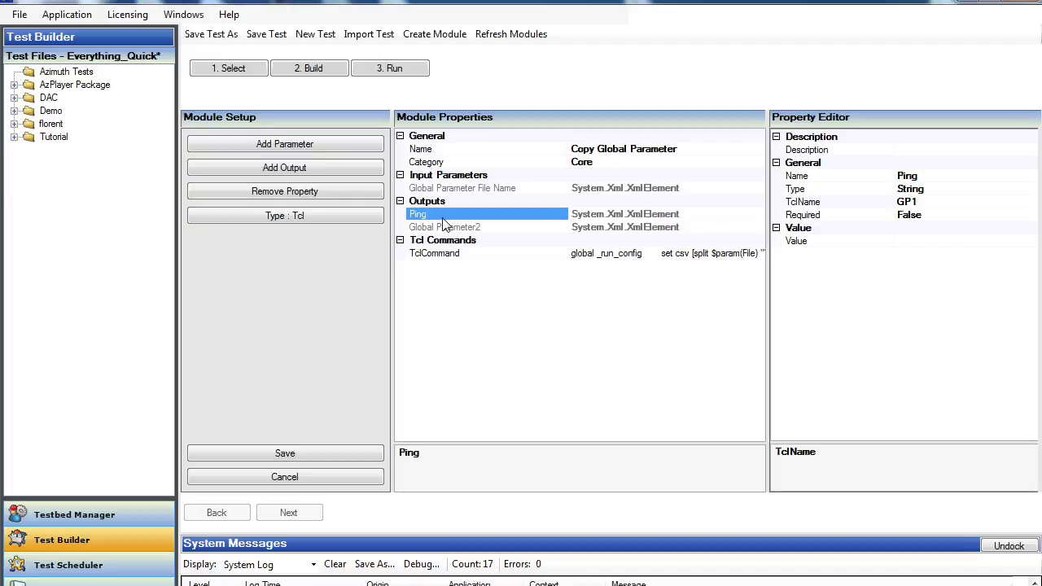
pyautogui.click(898, 202)
pyautogui.moveTo(926, 203); pyautogui.dragTo(889, 199)
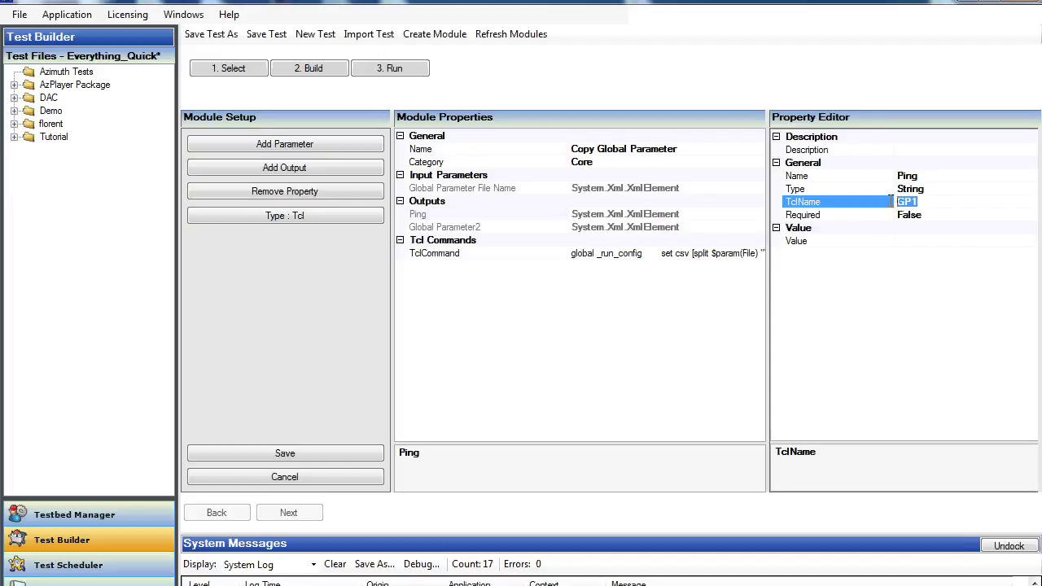
pyautogui.write('Poin')
pyautogui.press('BackSpace')
pyautogui.press('BackSpace')
pyautogui.press('BackSpace')
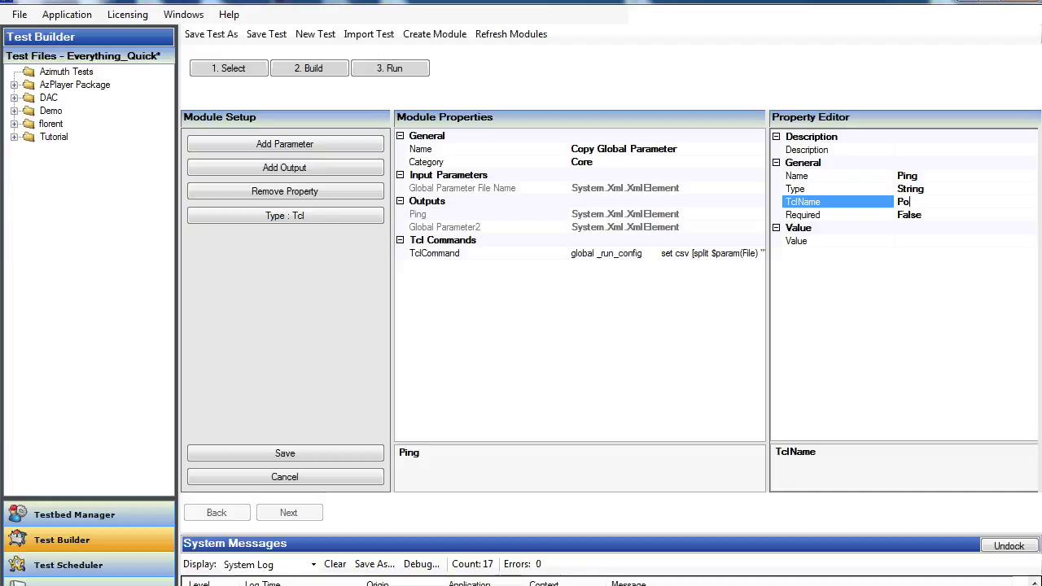
pyautogui.write('ing')
# - Rename the Global Parameter2 output as TimeOutPing
pyautogui.click(450, 227)
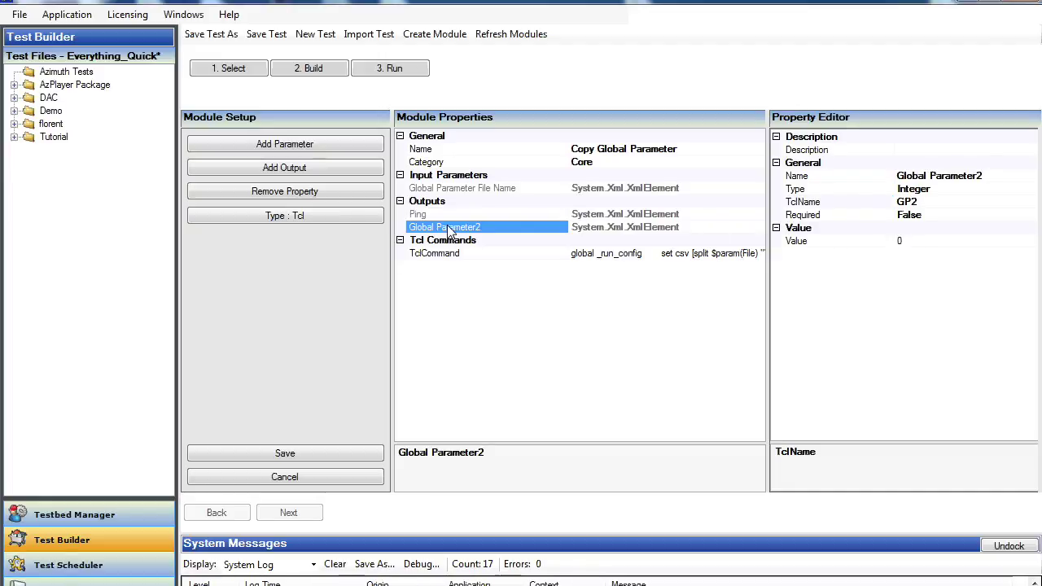
pyautogui.click(909, 175)
pyautogui.moveTo(900, 174); pyautogui.dragTo(996, 173)
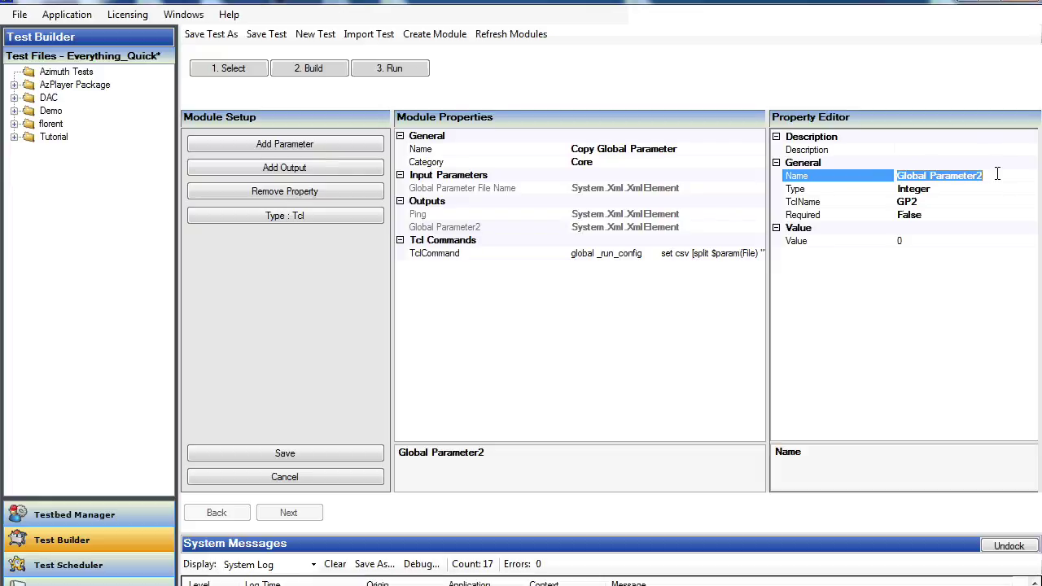
pyautogui.write('TimeOu')
pyautogui.press('Return')
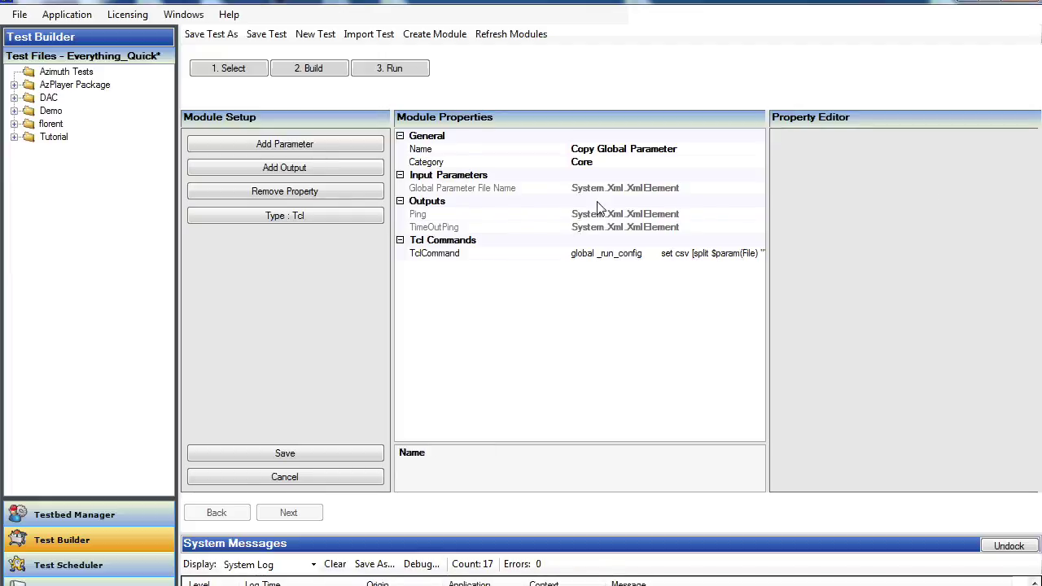
# - Change the TimeOutPing output's type to String and set its TclName to timeOutString
pyautogui.click(529, 228)
pyautogui.click(948, 193)
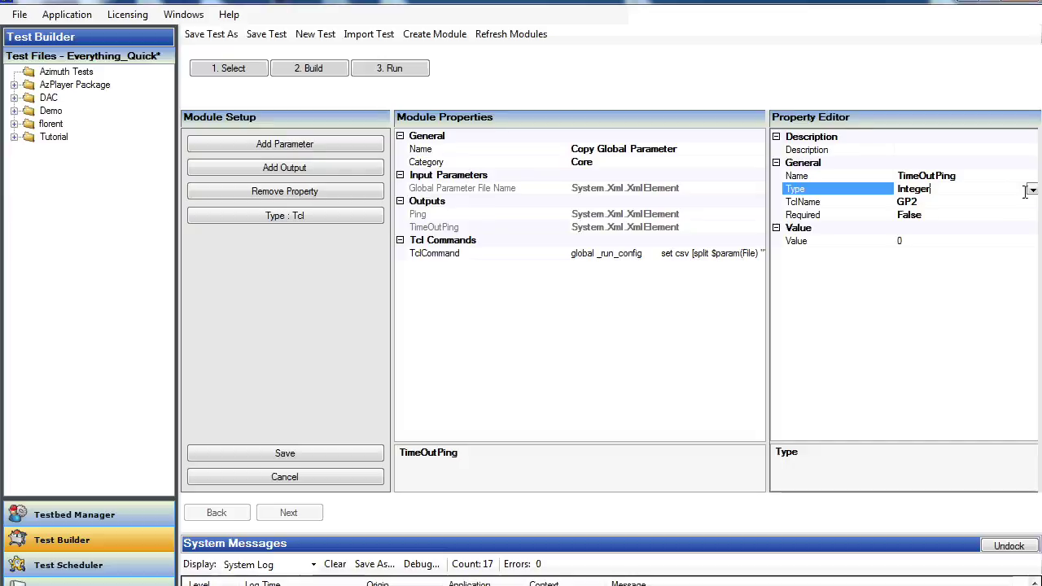
pyautogui.click(1032, 189)
pyautogui.click(934, 204)
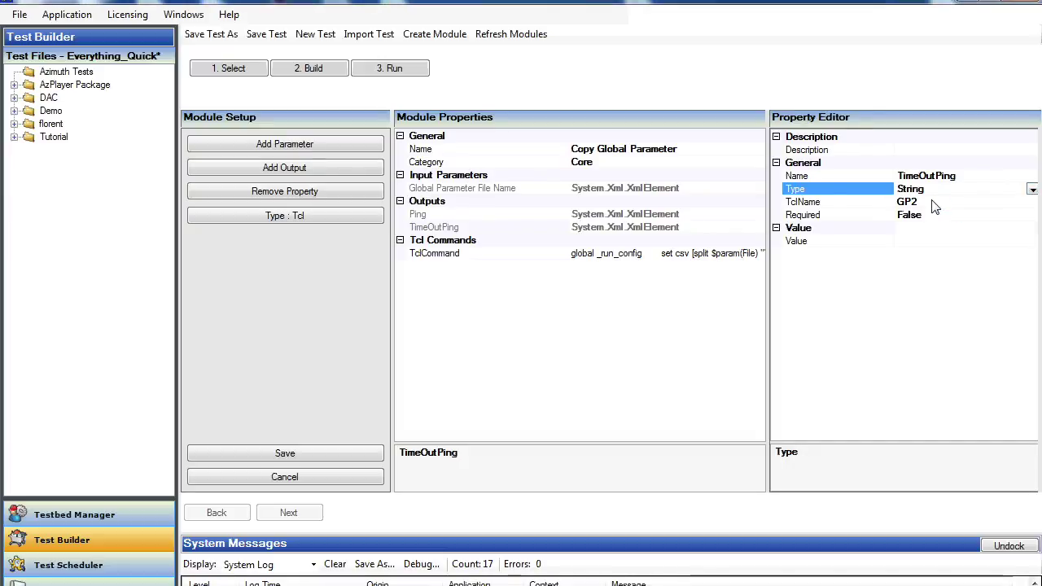
pyautogui.click(920, 201)
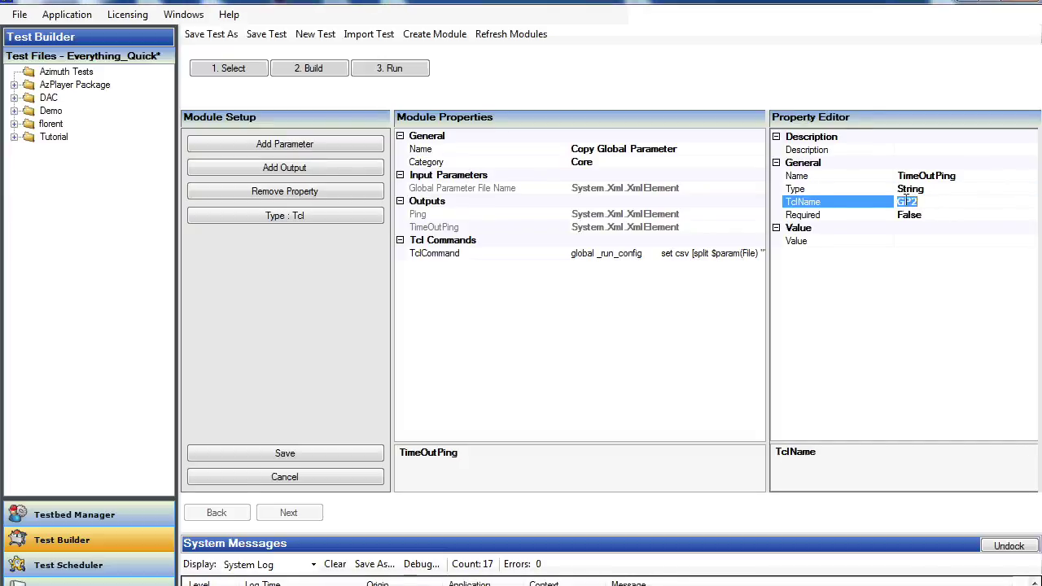
pyautogui.write('time')
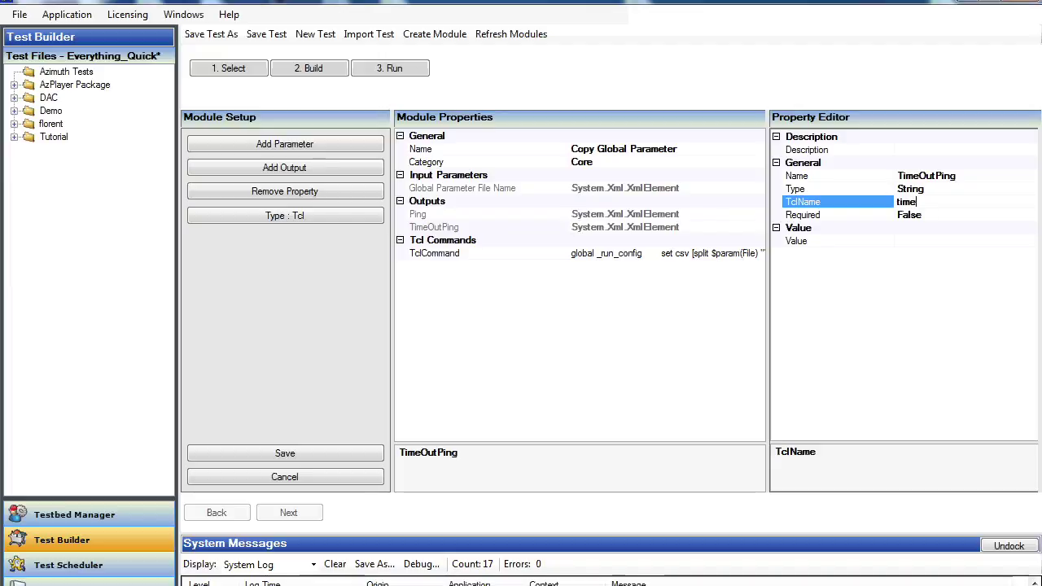
pyautogui.write('OutS')
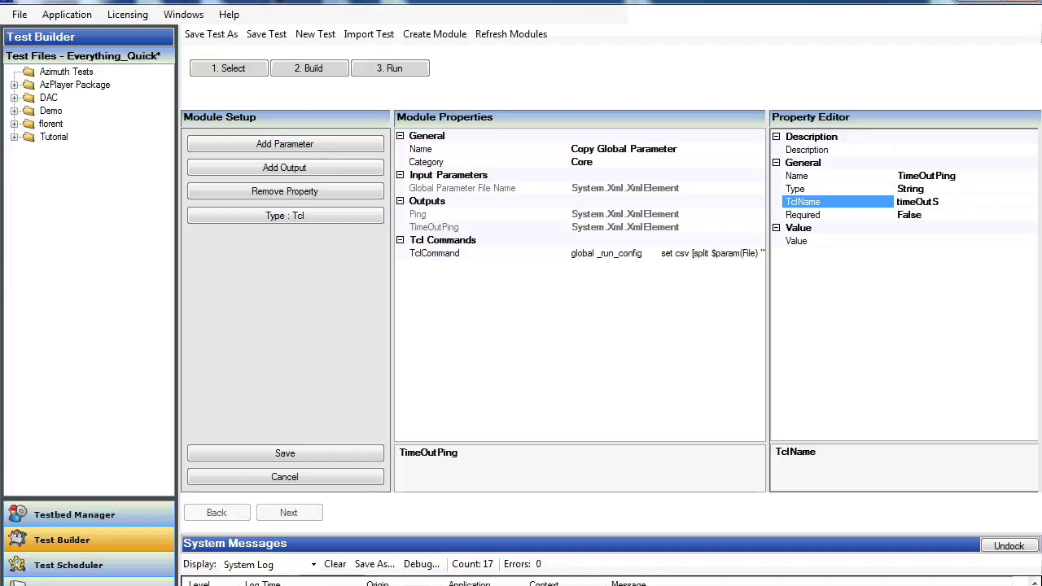
pyautogui.write('tring')
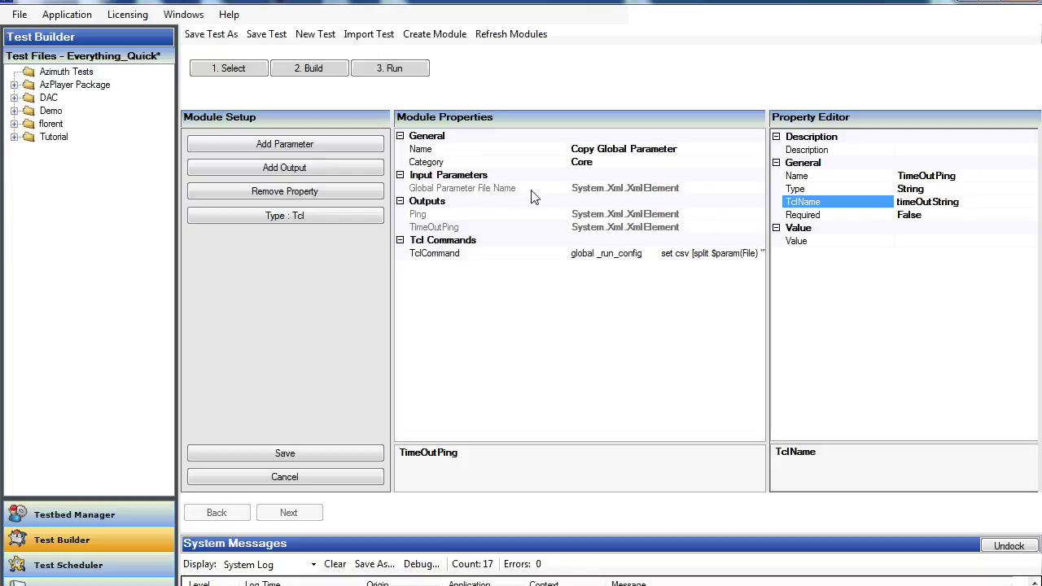
# - Add two more outputs to the cloned module and rename the first new one, Output 0, as Youtube
pyautogui.click(310, 169)
pyautogui.click(309, 169)
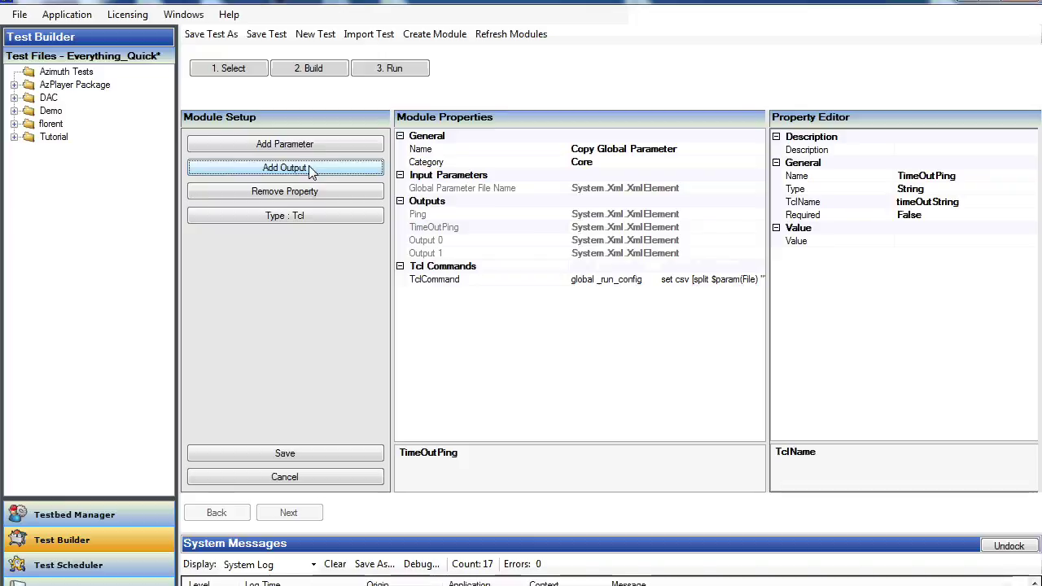
pyautogui.click(424, 242)
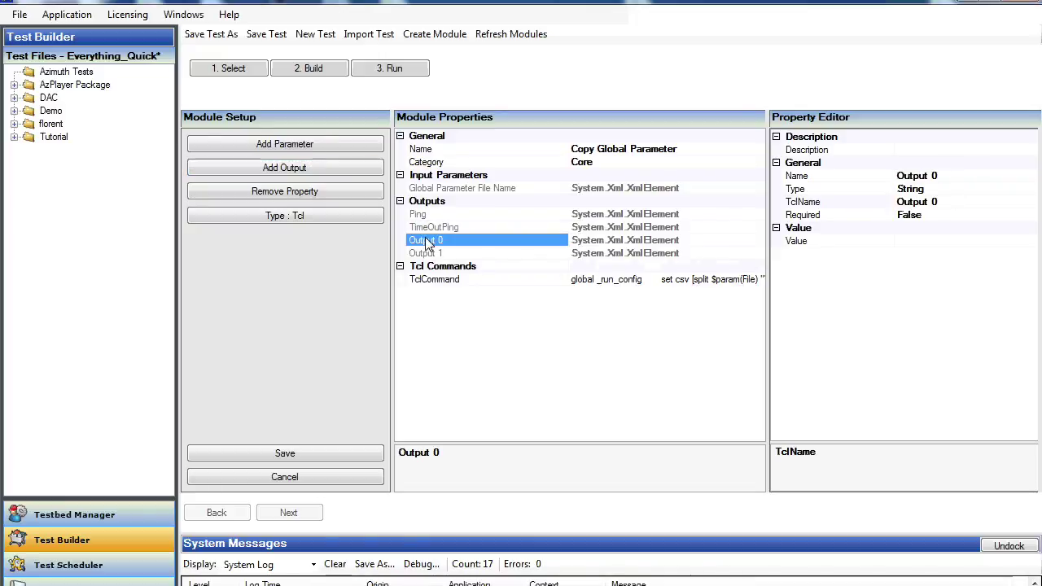
pyautogui.click(906, 176)
pyautogui.moveTo(899, 176); pyautogui.dragTo(952, 175)
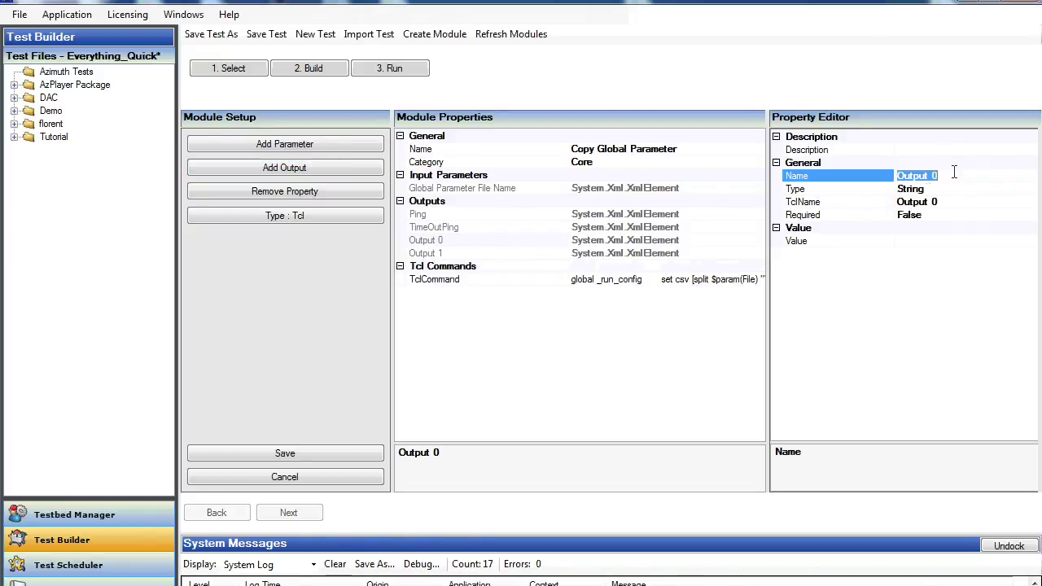
pyautogui.write('Y')
pyautogui.click(896, 189)
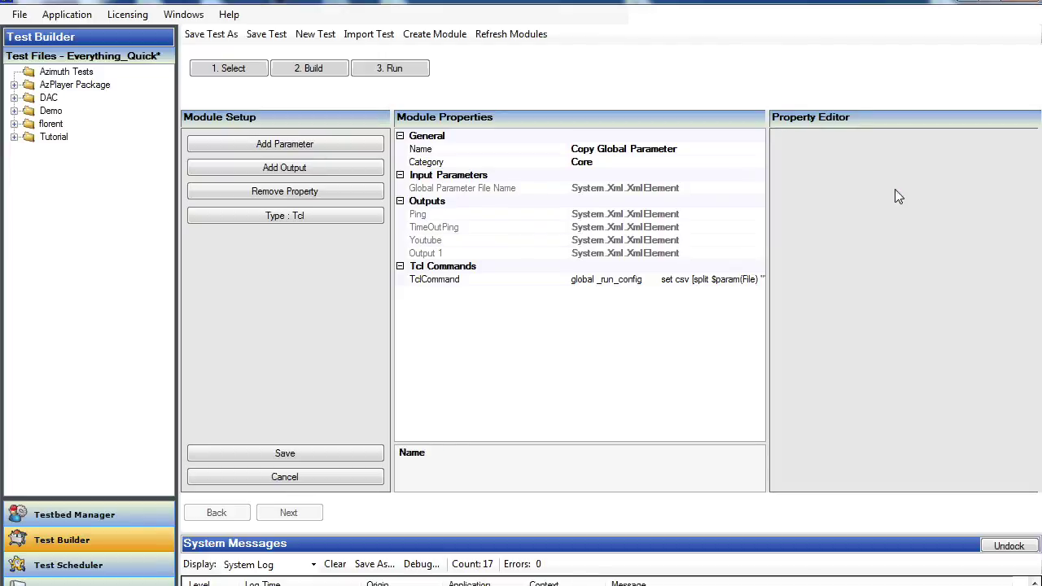
# - Set the TclName of the Youtube output to Youtube
pyautogui.click(432, 239)
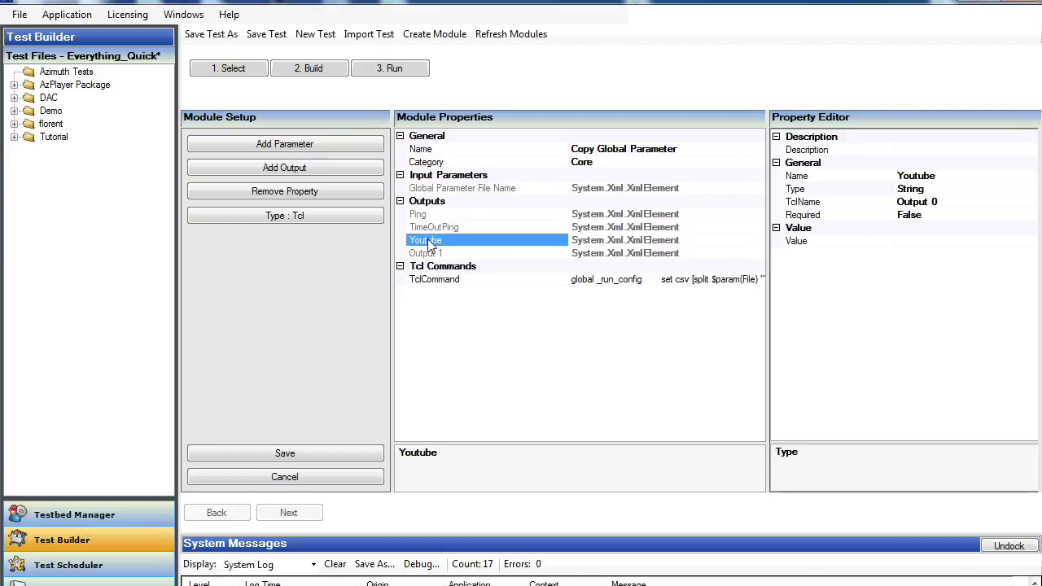
pyautogui.click(900, 202)
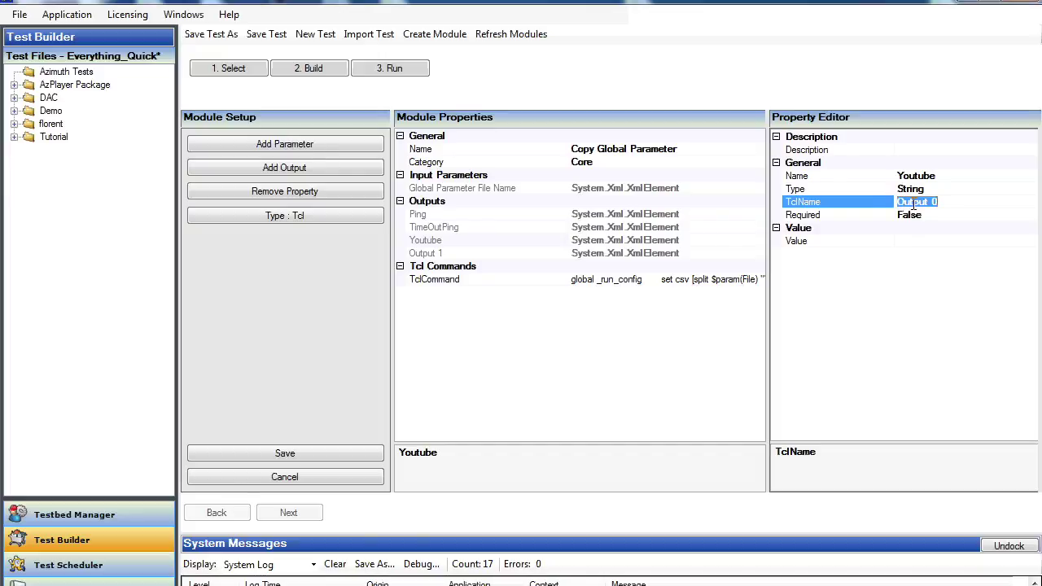
pyautogui.write('Youtube')
# - Rename the Output 1 output as TimeOutYoutube
pyautogui.click(432, 253)
pyautogui.click(899, 176)
pyautogui.click(922, 174)
pyautogui.write('TimeOut')
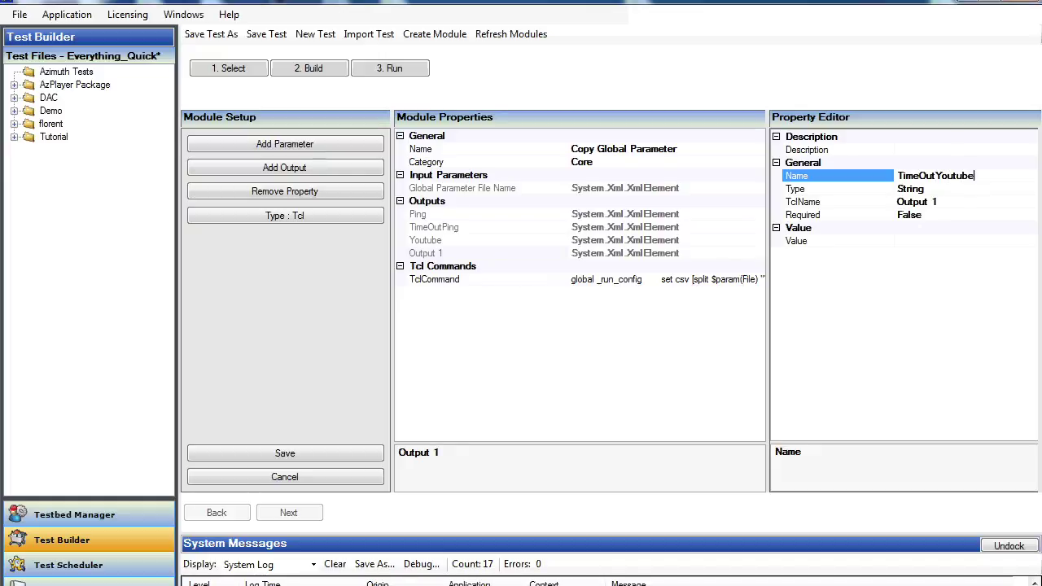
pyautogui.click(900, 206)
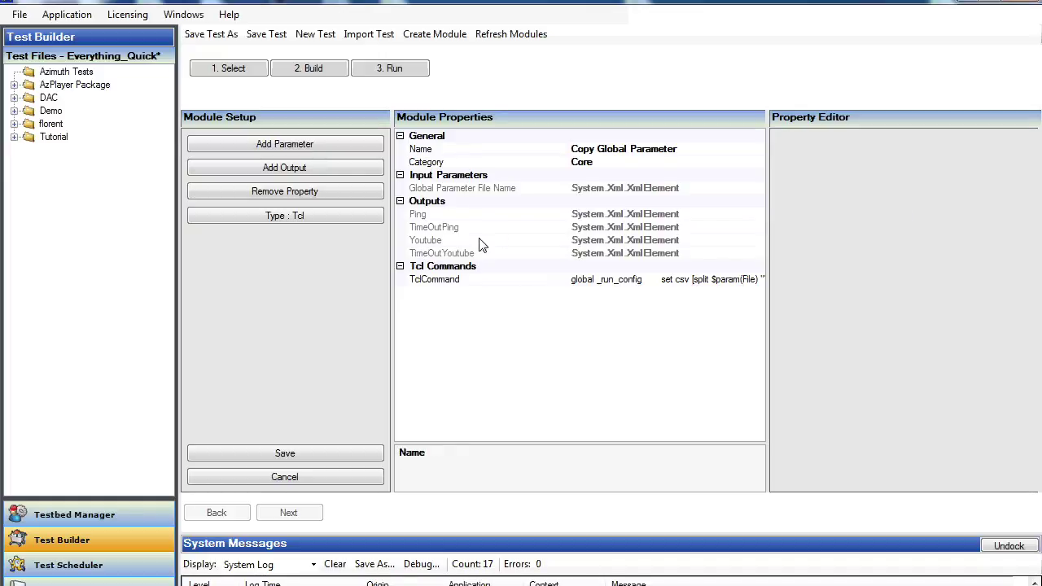
# - Set the TclName of the TimeOutYoutube output to TimeOutYoutube
pyautogui.click(480, 253)
pyautogui.click(900, 202)
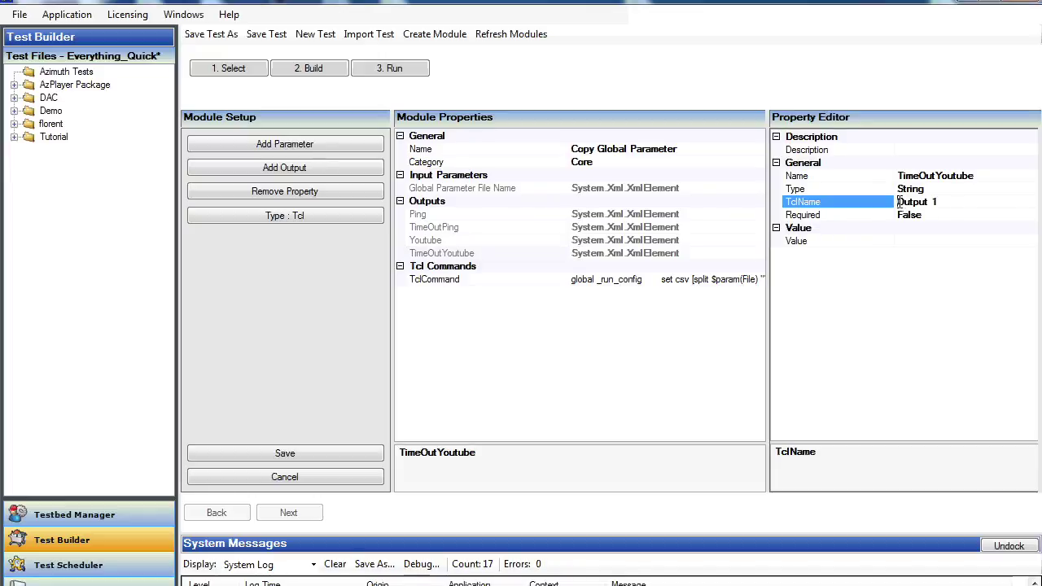
pyautogui.moveTo(899, 201); pyautogui.dragTo(947, 202)
pyautogui.write('T')
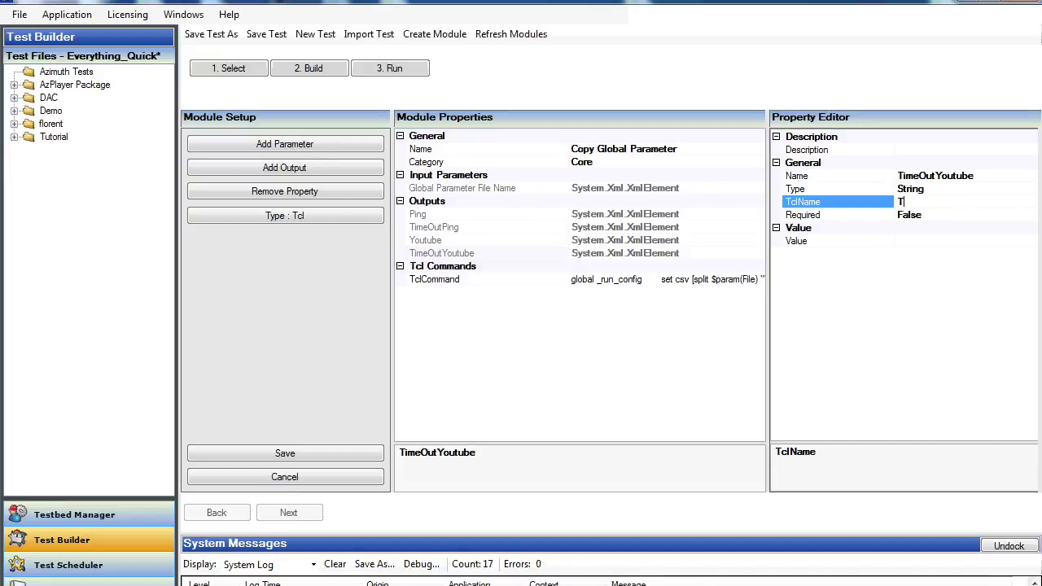
pyautogui.write('imeOutYoutube')
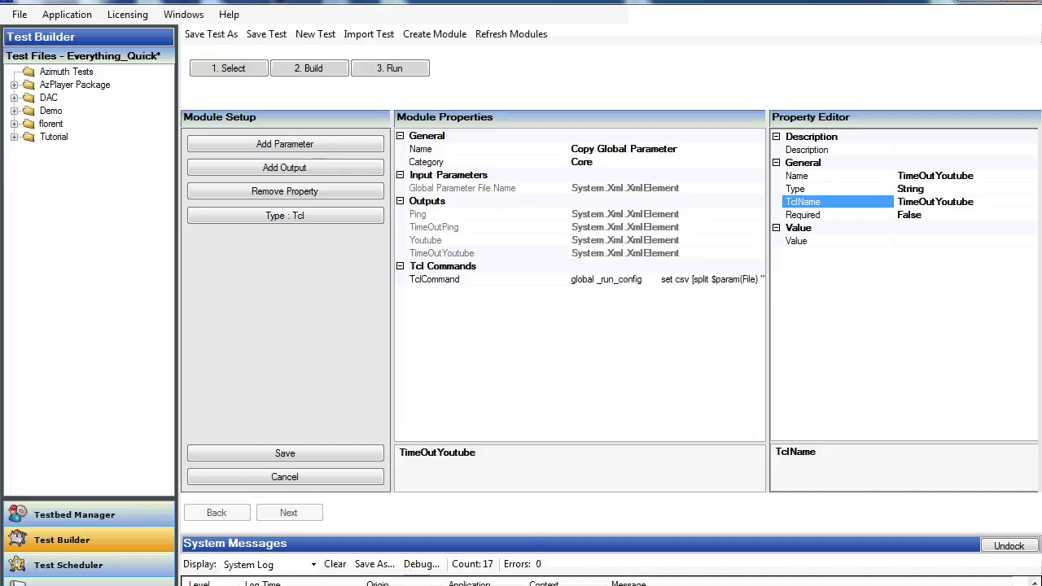
# - Rename the Ping output of the cloned module in lowercase as ping
pyautogui.click(429, 215)
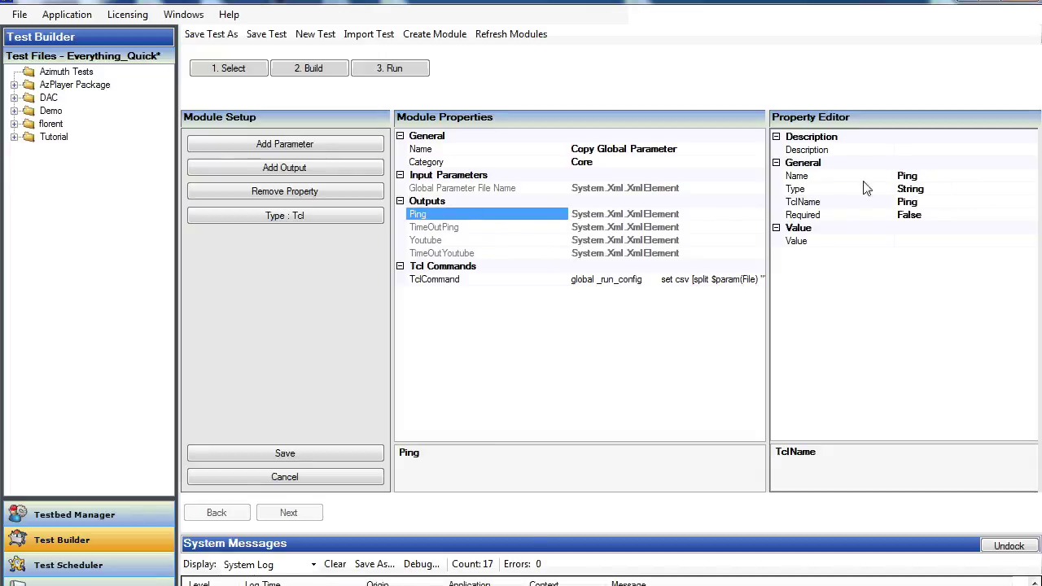
pyautogui.click(899, 176)
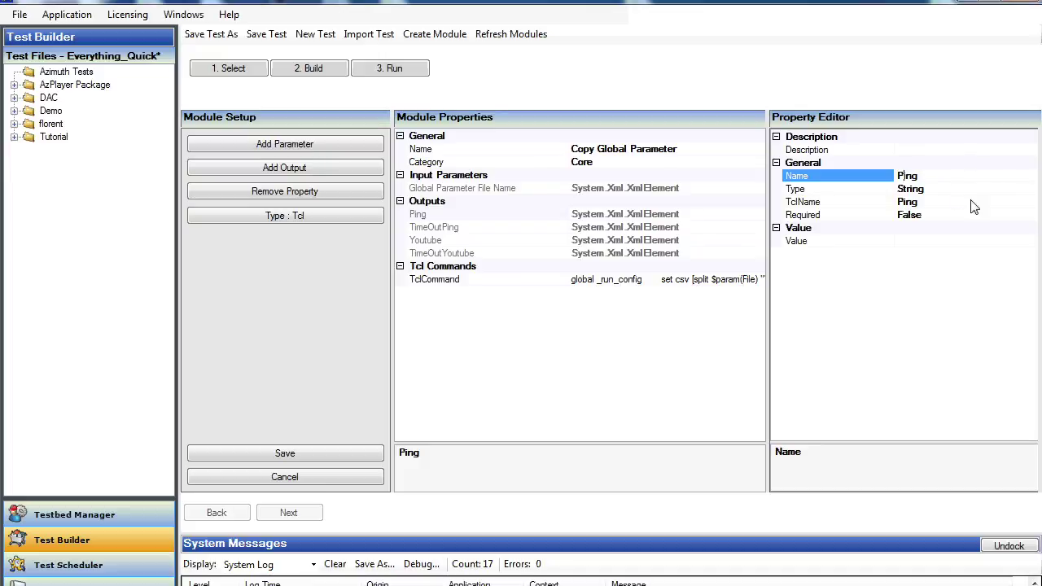
pyautogui.write('p')
pyautogui.click(536, 326)
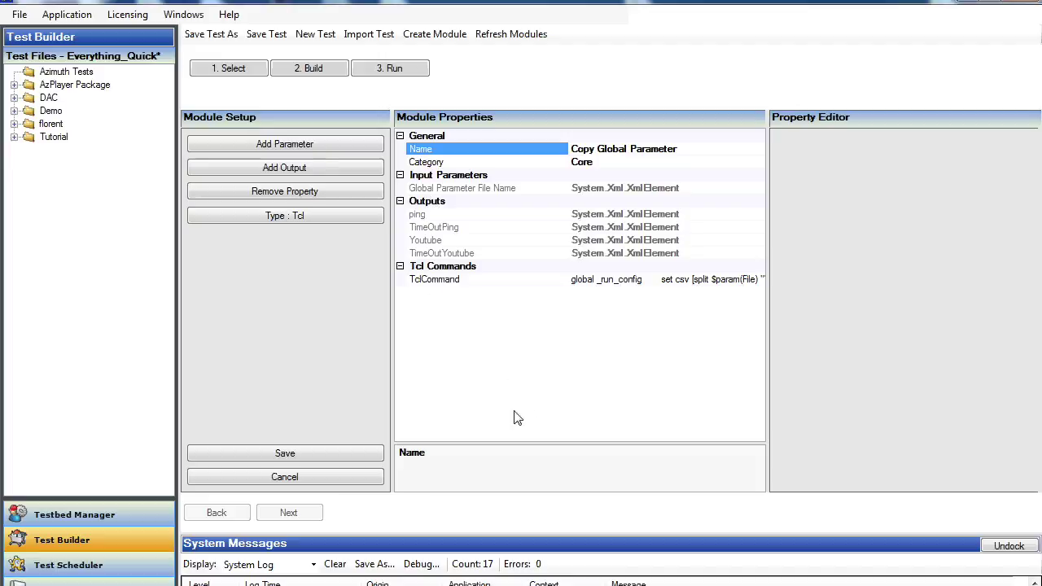
# - Save the Copy Global Parameter module as Tuto.xml in the Test Builder Files folder
pyautogui.click(326, 458)
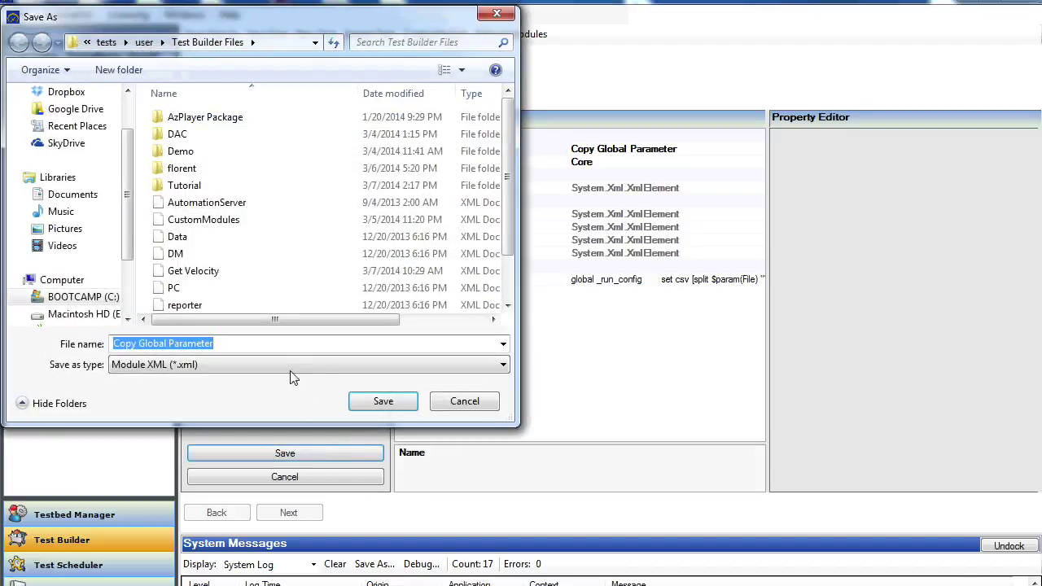
pyautogui.moveTo(242, 344); pyautogui.dragTo(102, 349)
pyautogui.write('Tuto')
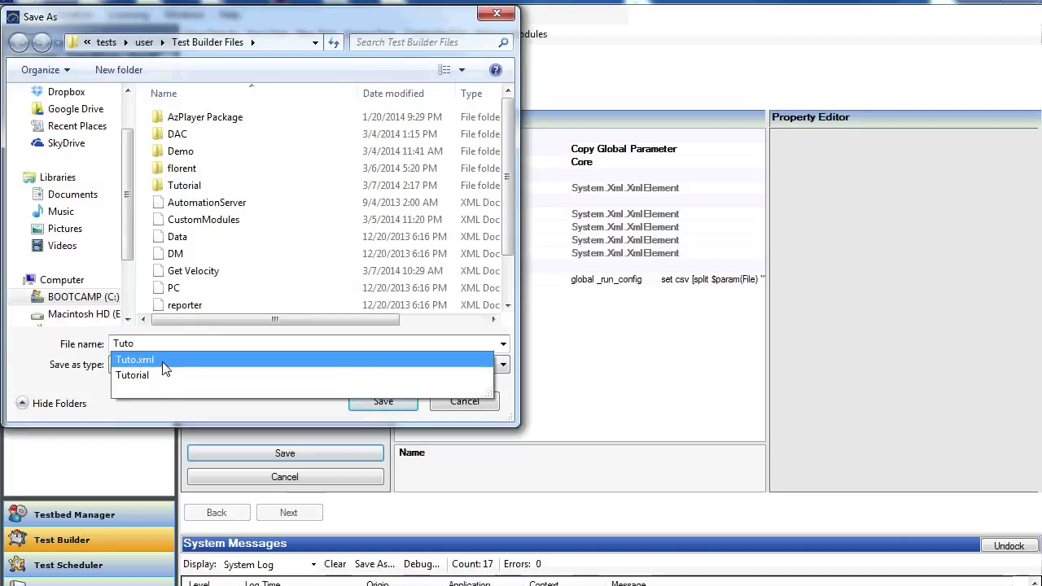
pyautogui.click(165, 369)
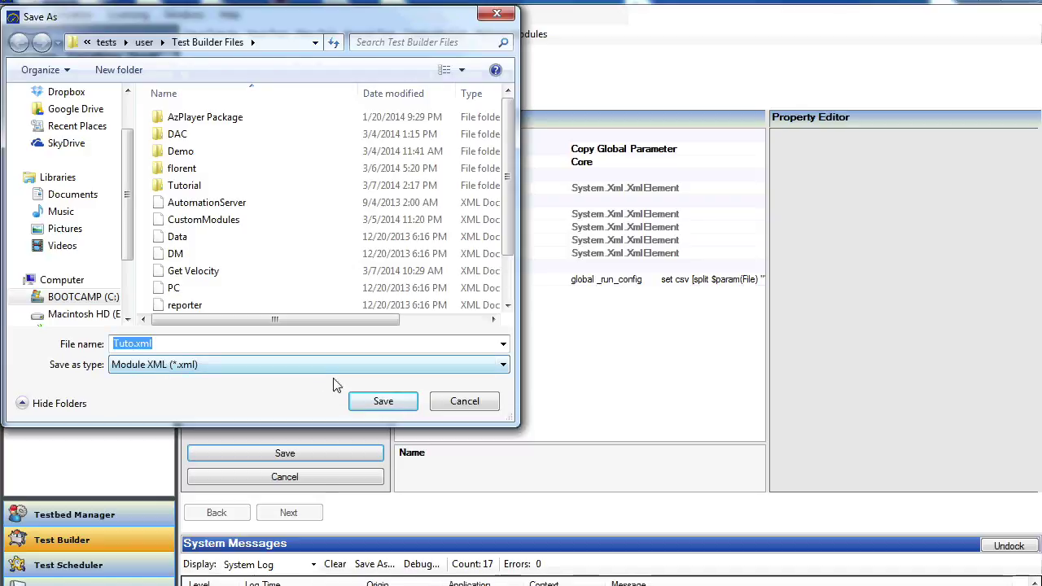
pyautogui.click(384, 400)
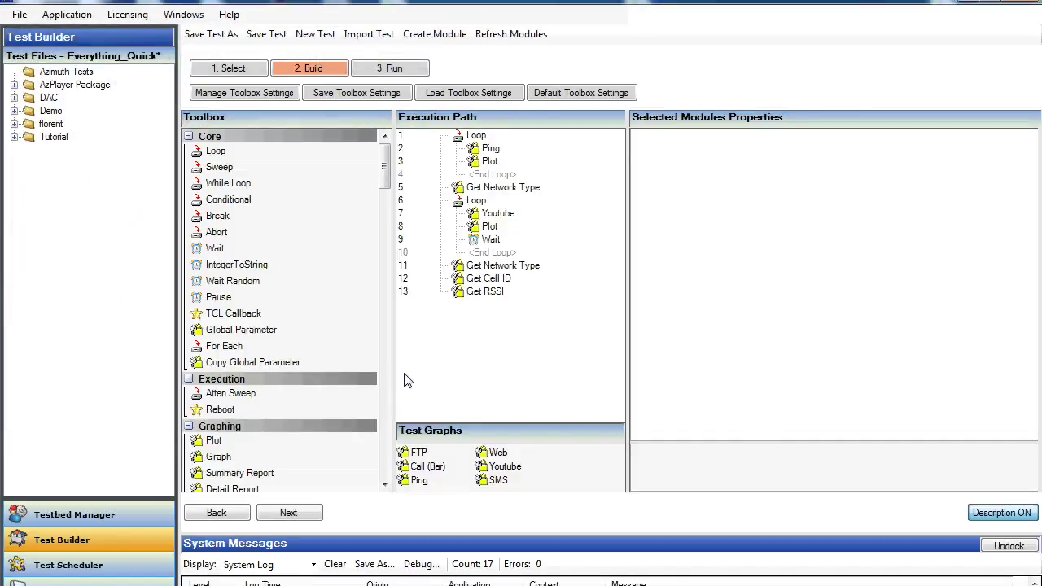
# - Add Copy Global Parameter at the start of the execution path and point its Global Parameter File Name to the desktop's Tutorial.csv, using forward slashes
pyautogui.click(268, 366)
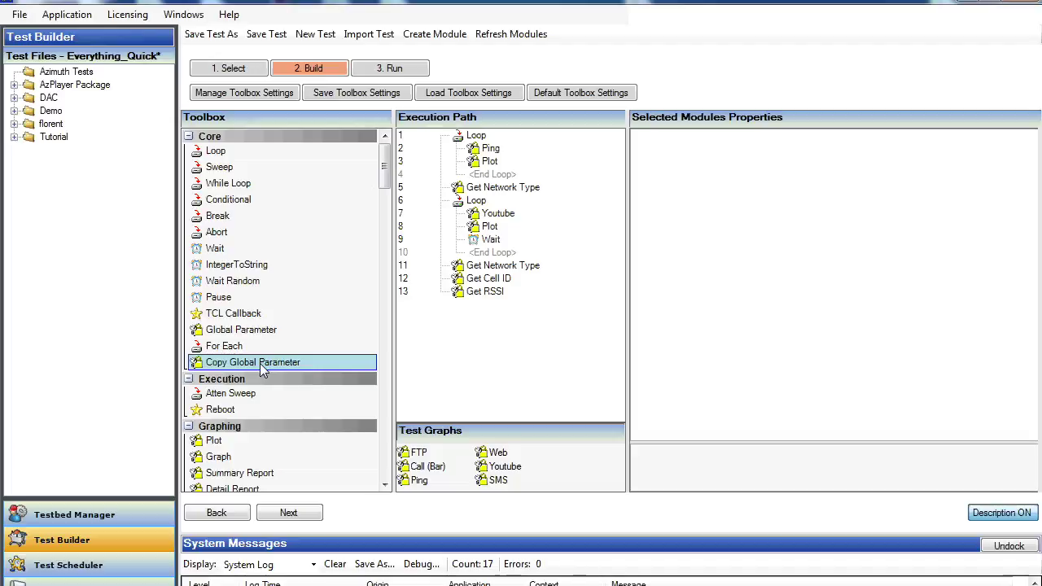
pyautogui.moveTo(264, 368); pyautogui.dragTo(496, 137)
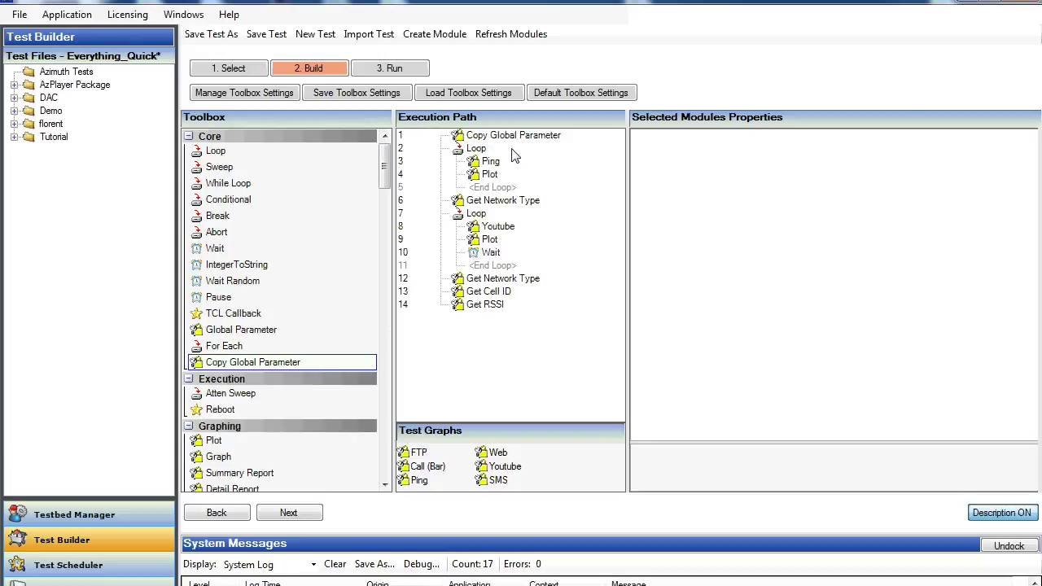
pyautogui.click(515, 136)
pyautogui.click(895, 204)
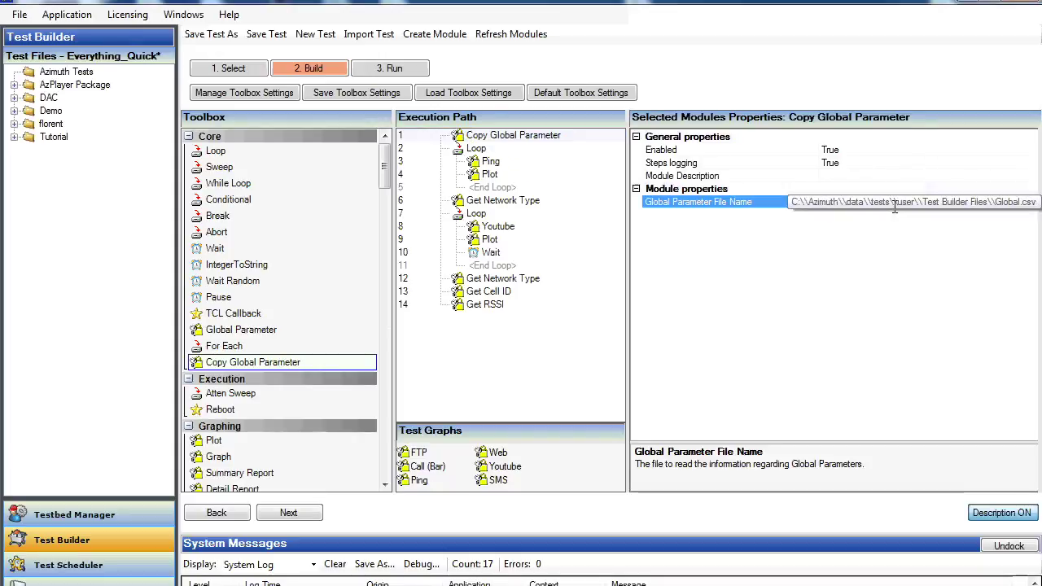
pyautogui.tripleClick(895, 208)
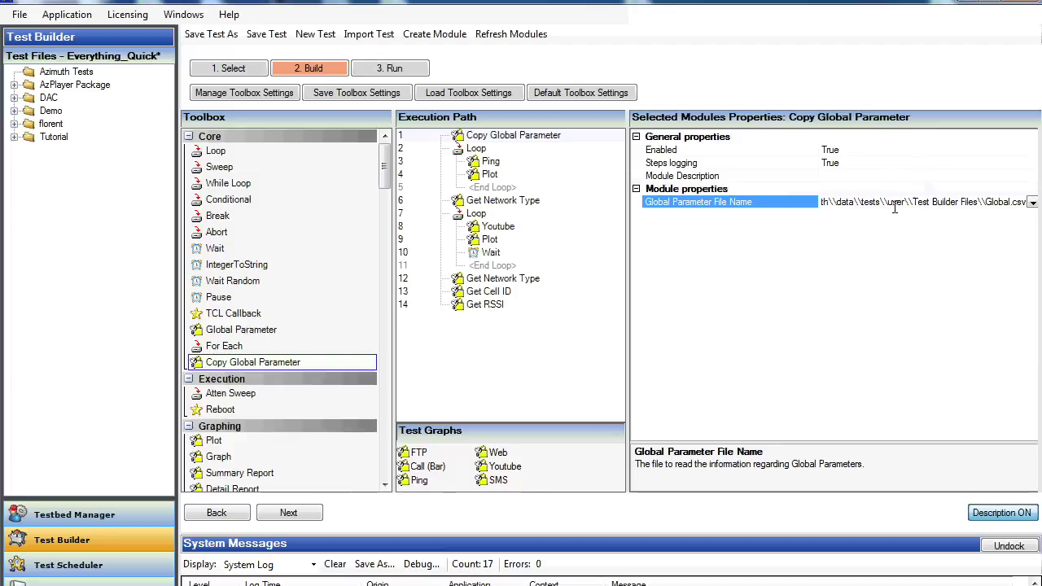
pyautogui.tripleClick(895, 209)
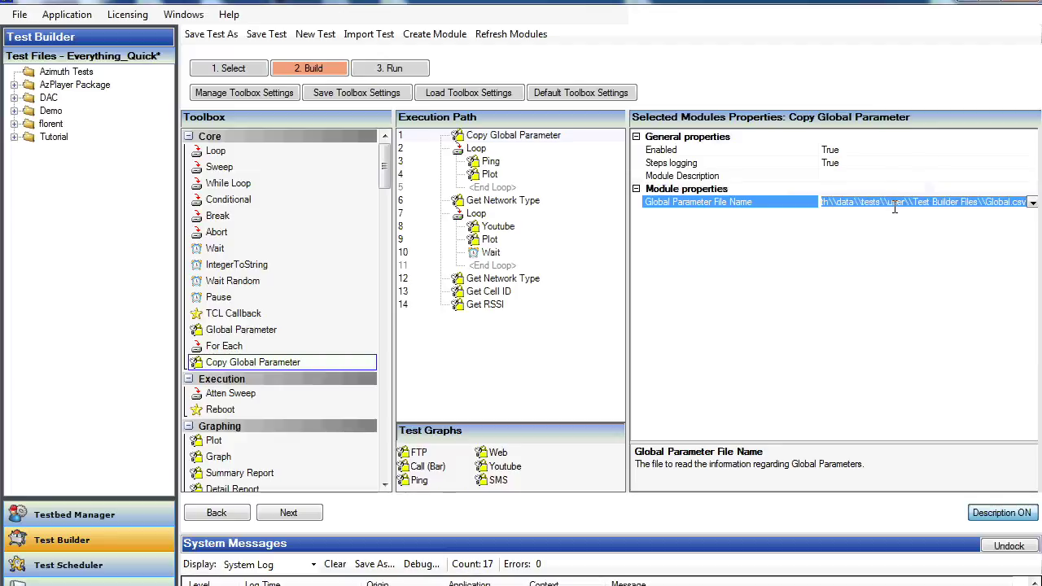
pyautogui.hotkey('ctrl', 'v')
pyautogui.press('Left')
pyautogui.press('Left')
pyautogui.press('Left')
pyautogui.press('Left')
pyautogui.press('Left')
pyautogui.press('Left')
pyautogui.press('Left')
pyautogui.press('Left')
pyautogui.press('Left')
pyautogui.press('Left')
pyautogui.press('Left')
pyautogui.press('Left')
pyautogui.press('Left')
pyautogui.press('Left')
pyautogui.press('Left')
pyautogui.press('Left')
pyautogui.press('Left')
pyautogui.press('Left')
pyautogui.press('Left')
pyautogui.press('Left')
pyautogui.press('Left')
pyautogui.press('BackSpace')
pyautogui.write('/')
pyautogui.press('BackSpace')
pyautogui.write('/')
pyautogui.press('Right')
pyautogui.press('Right')
pyautogui.press('Right')
pyautogui.press('Right')
pyautogui.press('Right')
pyautogui.press('Right')
pyautogui.press('Right')
pyautogui.press('Right')
pyautogui.press('BackSpace')
pyautogui.write('/')
pyautogui.press('End')
pyautogui.write('/Tutorial')
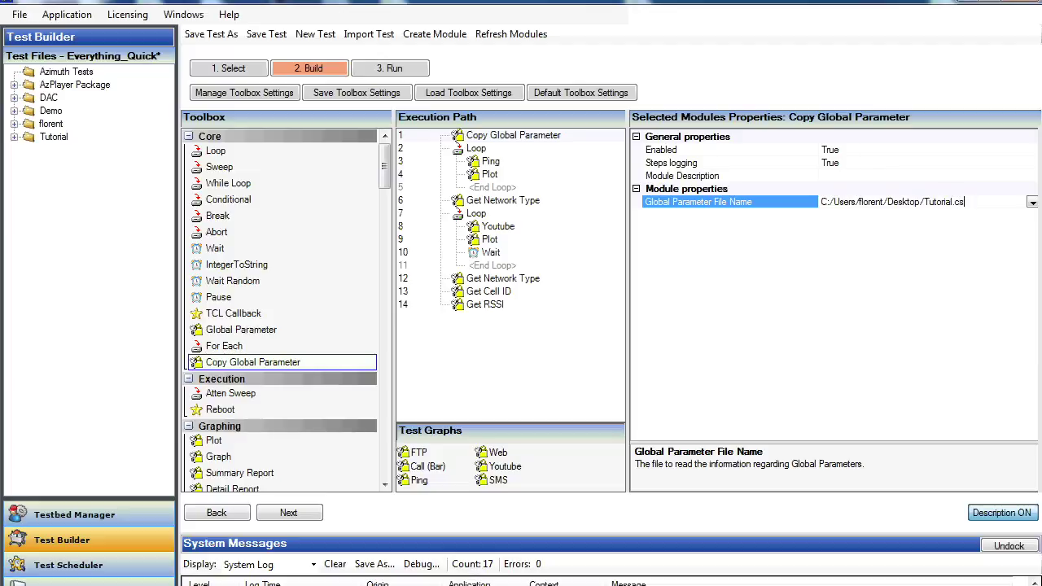
# - Link the Ping module's Destination to the #1 - ping output and its Timeout(ms) to #1 - TimeOutPing
pyautogui.click(490, 165)
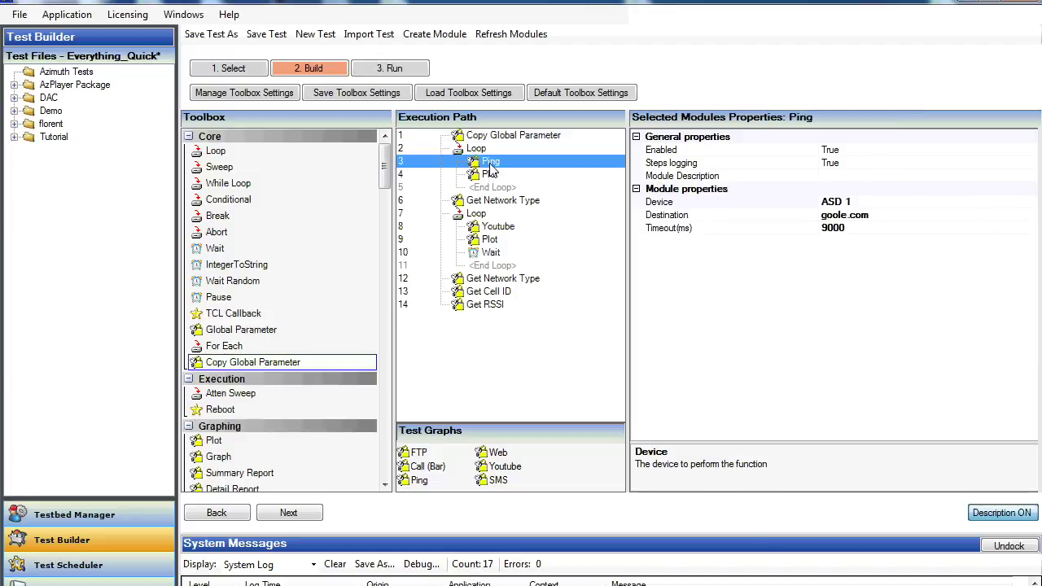
pyautogui.click(861, 216)
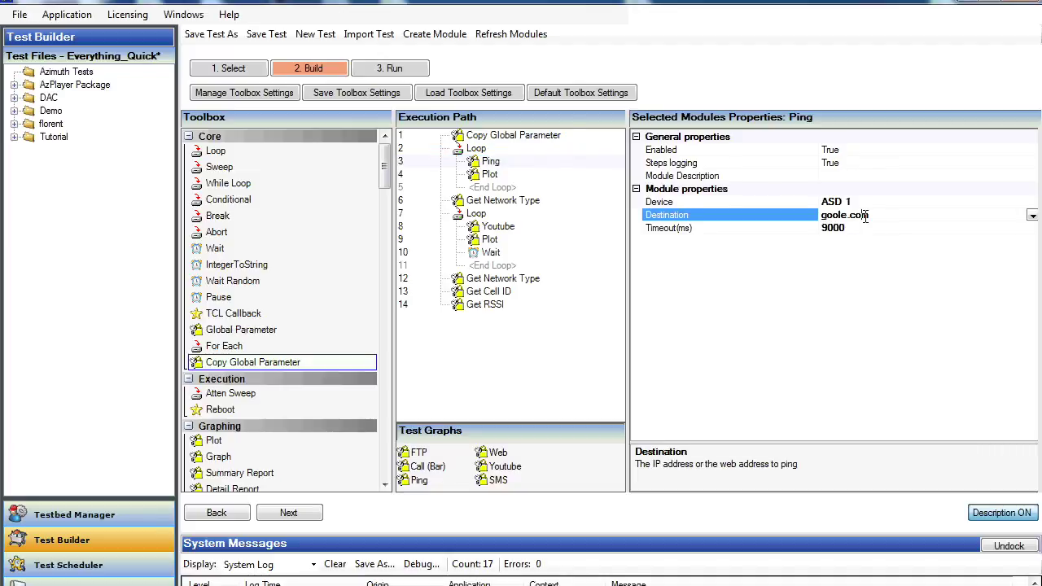
pyautogui.click(1032, 216)
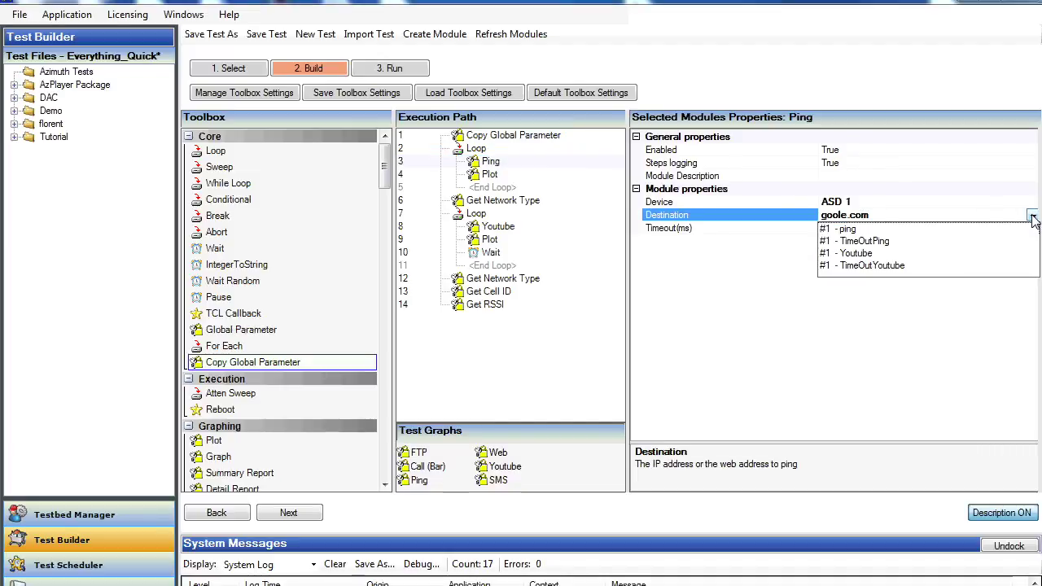
pyautogui.click(855, 230)
pyautogui.click(1027, 231)
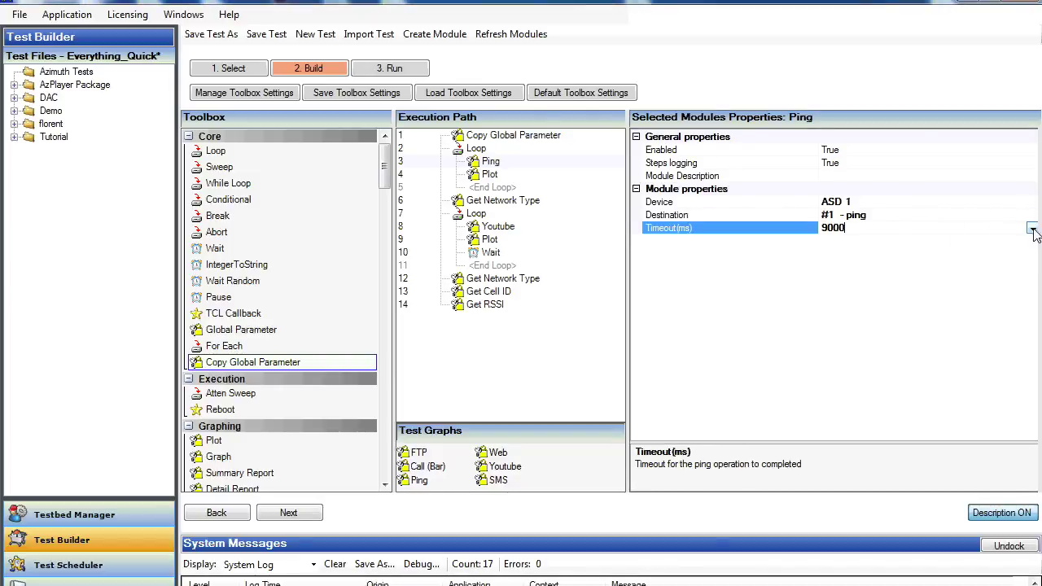
pyautogui.click(1031, 228)
pyautogui.click(883, 253)
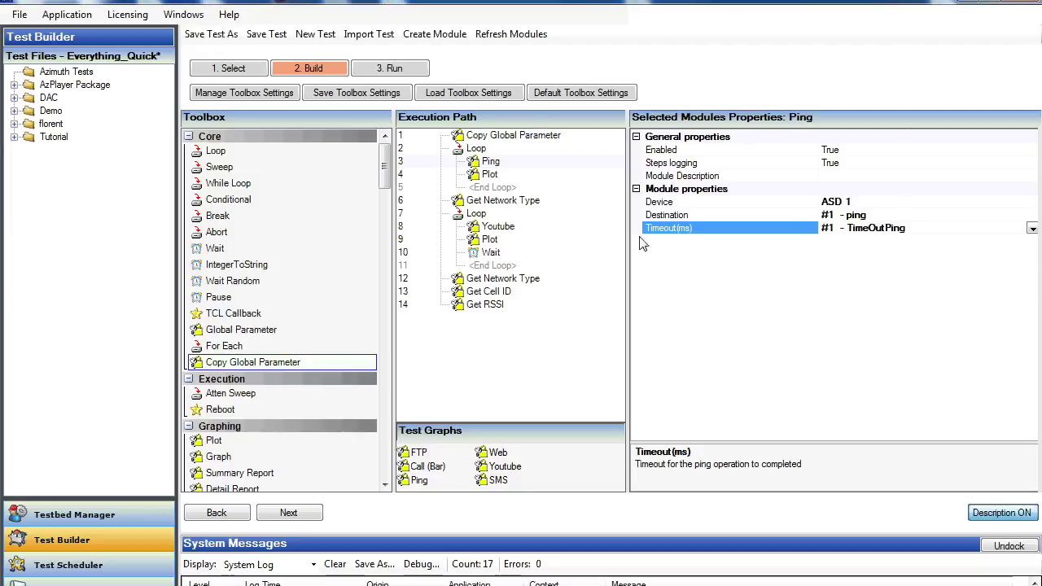
# - Link the Youtube module's Youtube Video ID to the #1 - Youtube output and its Timeout(ms) to #1 - TimeOutYoutube
pyautogui.click(492, 230)
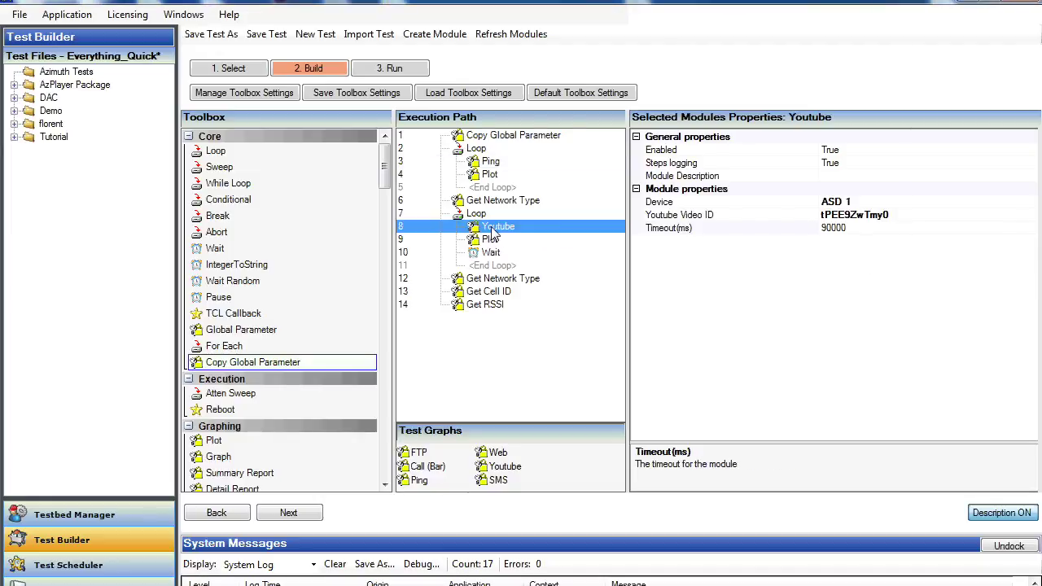
pyautogui.click(1030, 216)
pyautogui.click(1031, 215)
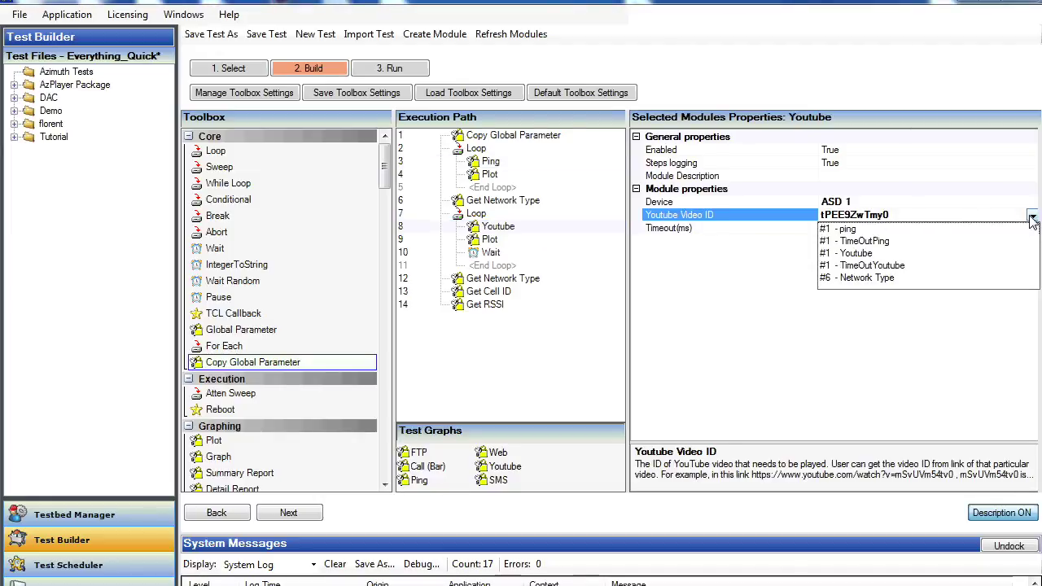
pyautogui.click(856, 253)
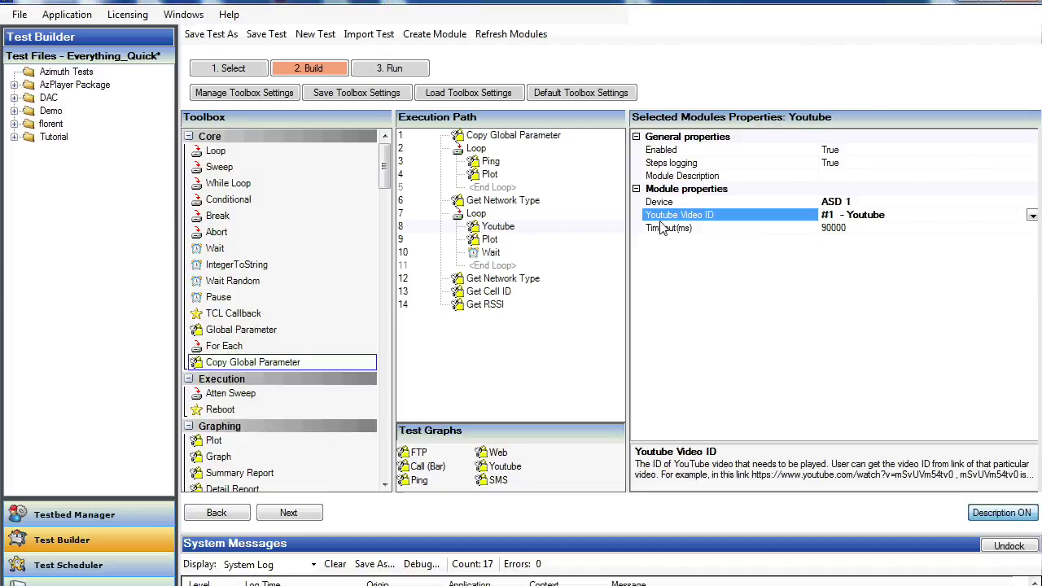
pyautogui.click(1030, 228)
pyautogui.click(1032, 229)
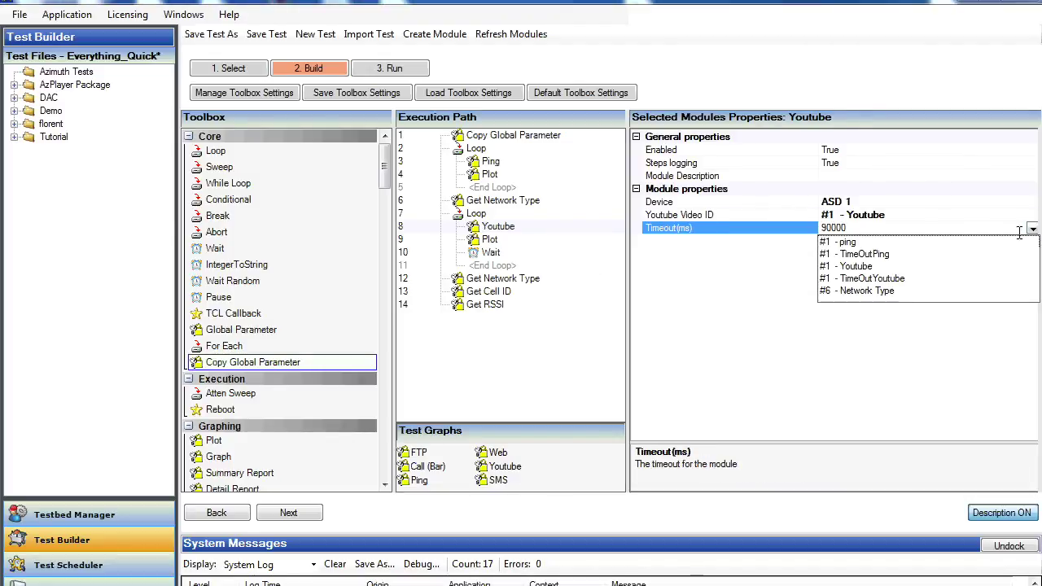
pyautogui.click(901, 280)
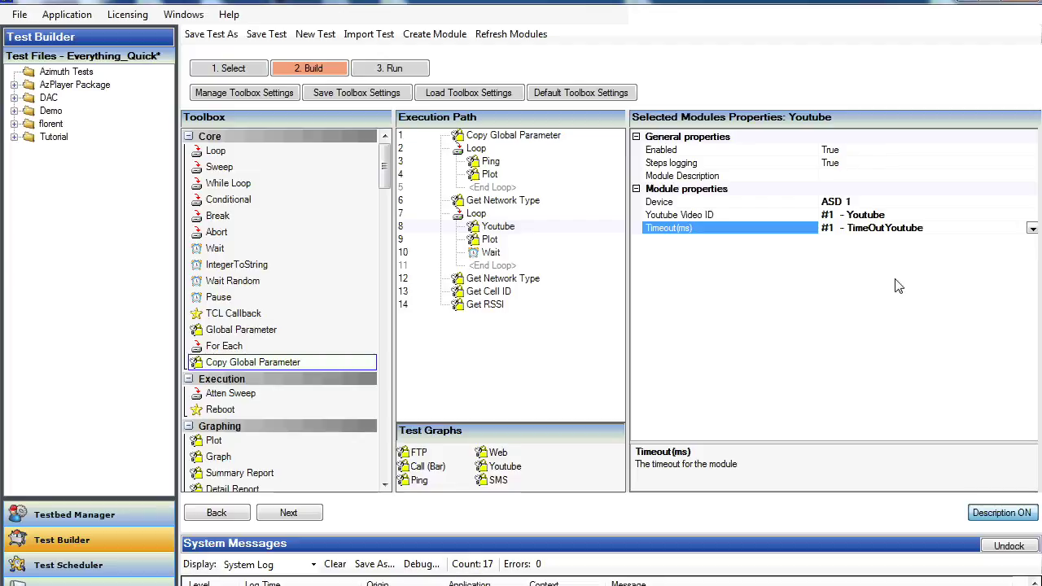
# - Check the parameters in Excel's Tutorial sheet, then return to Azimuth Director II and save the Everything_Quick test
pyautogui.hotkey('alt', 'Tab')
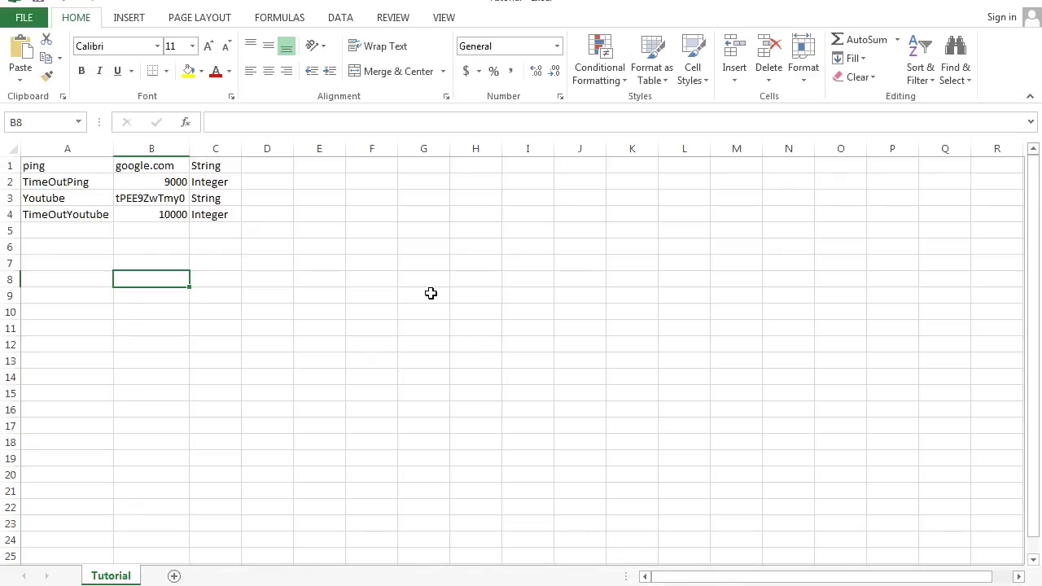
pyautogui.click(986, 4)
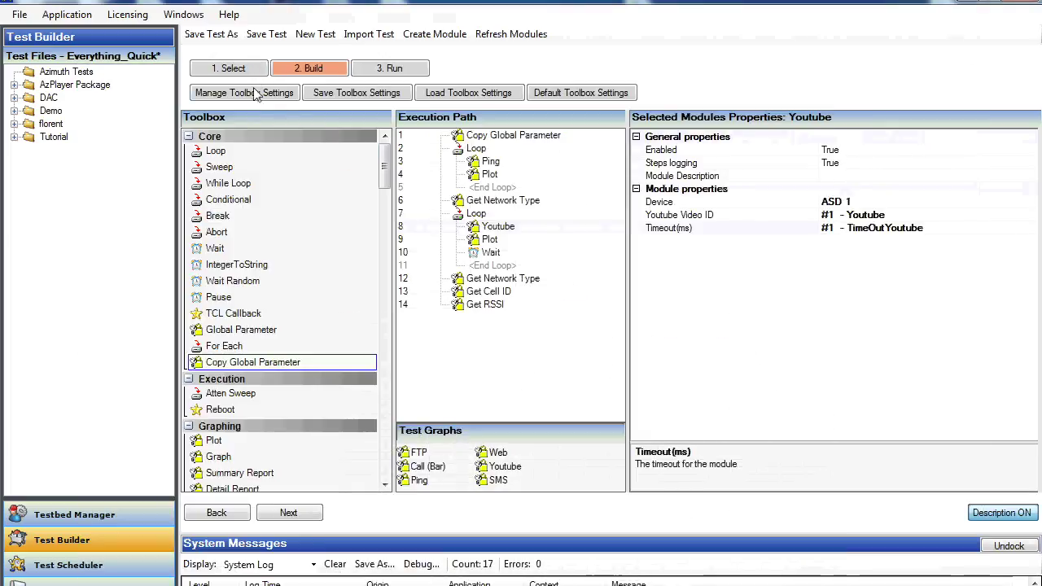
pyautogui.click(218, 35)
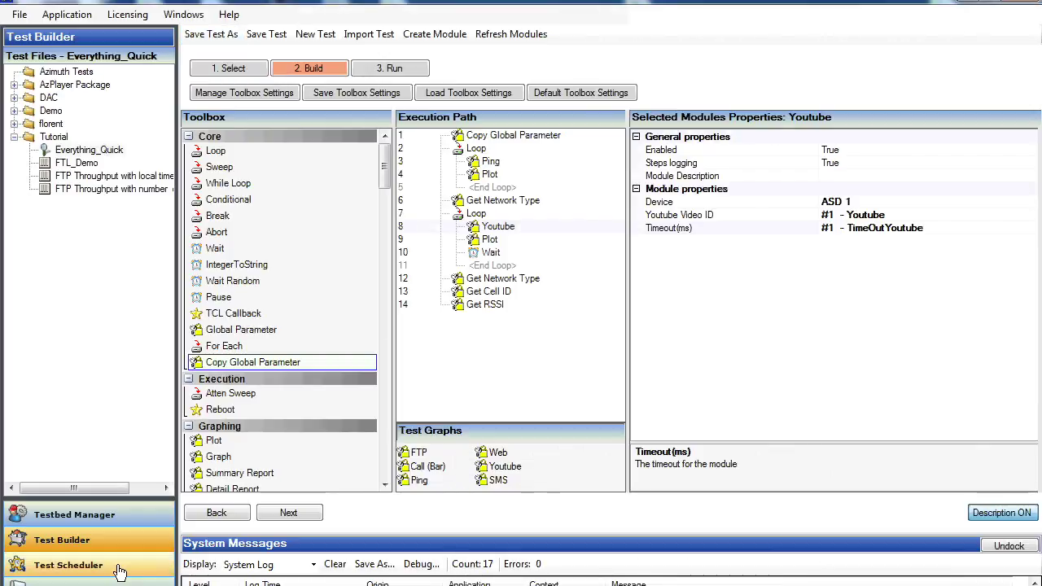
# - Add Everything_Quick.atf from the Tutorial folder to the Test Scheduler's queue
pyautogui.click(120, 570)
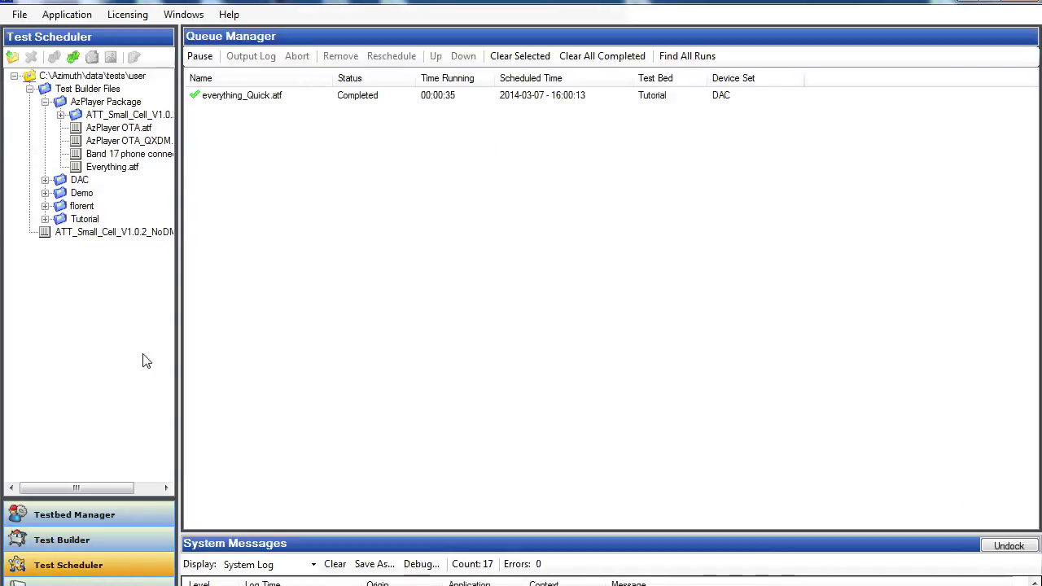
pyautogui.click(44, 219)
pyautogui.moveTo(103, 236); pyautogui.dragTo(330, 221)
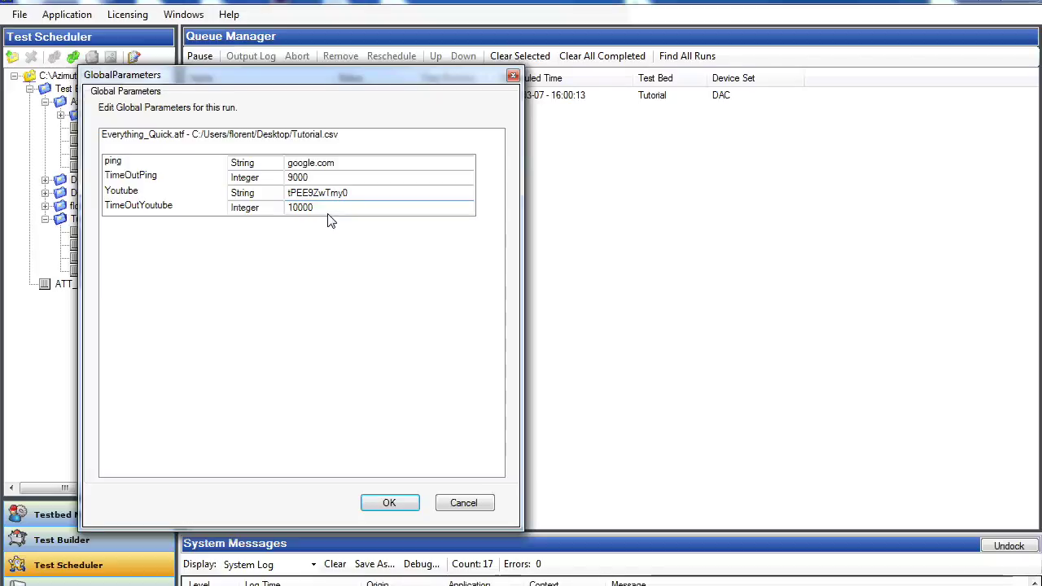
# - Accept the global parameters for this run and schedule it immediately after the previous one with the single device set DAC
pyautogui.click(339, 163)
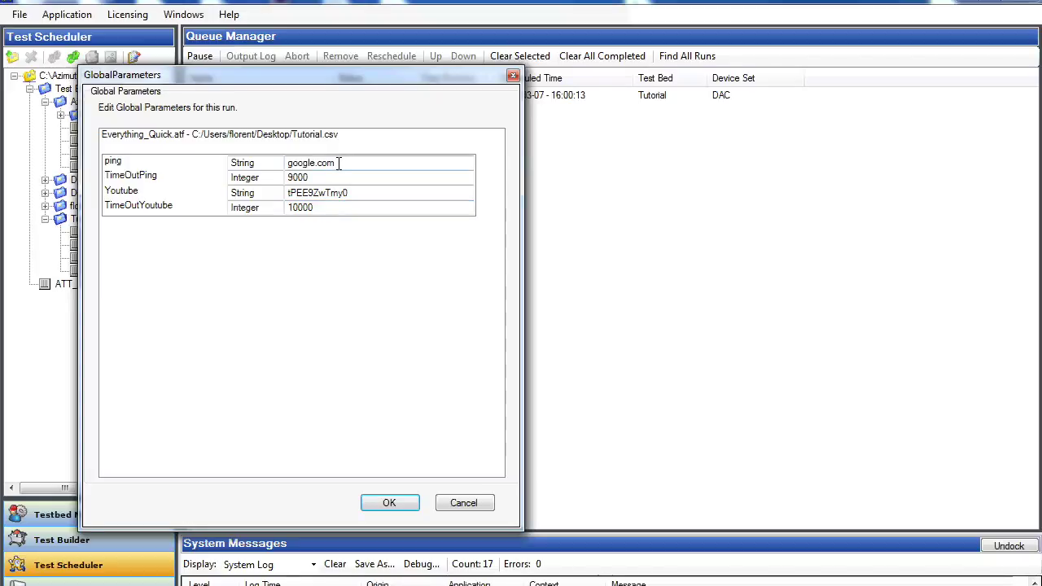
pyautogui.moveTo(338, 163); pyautogui.dragTo(287, 164)
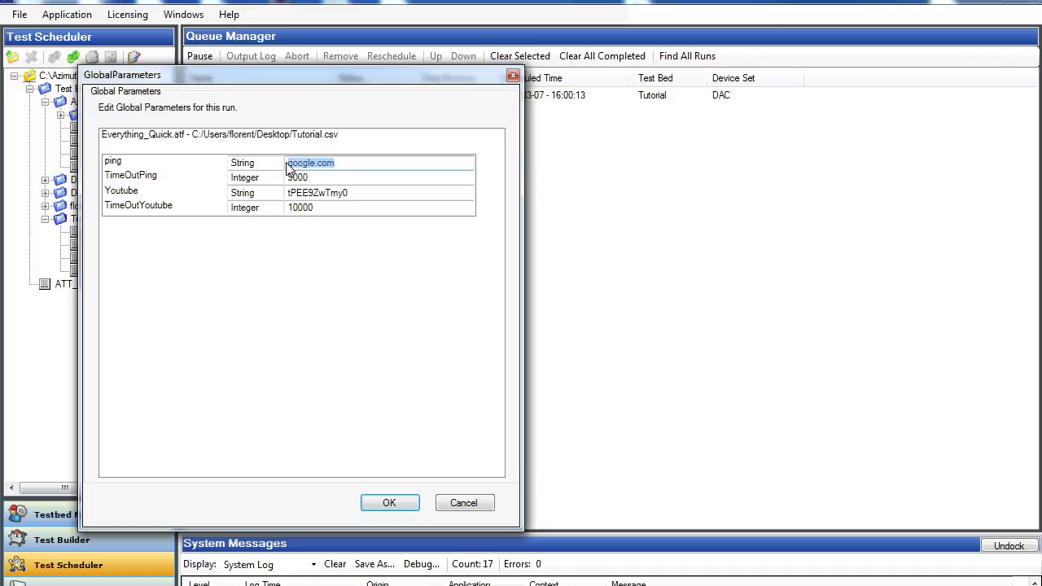
pyautogui.click(399, 505)
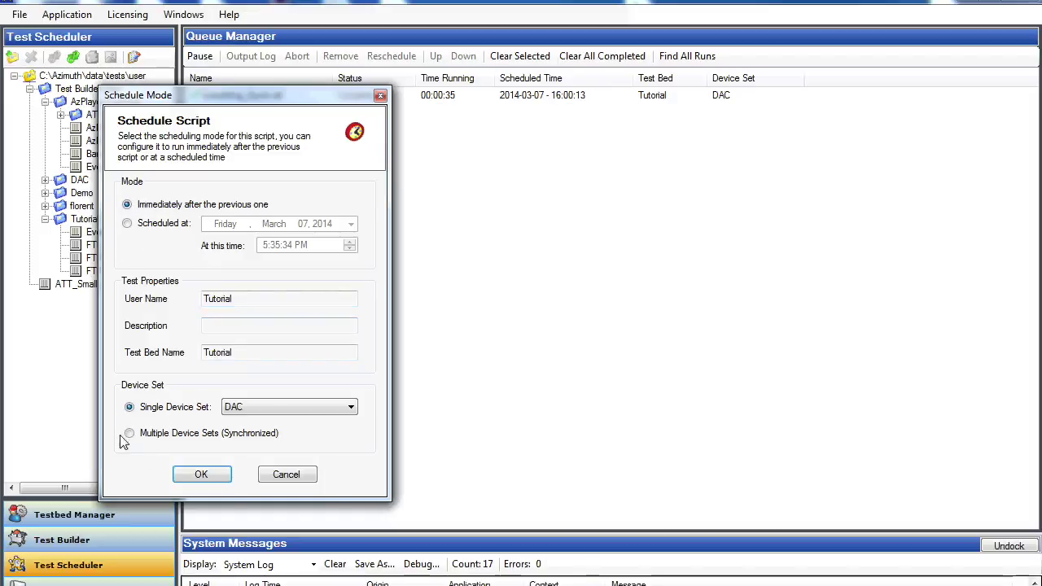
pyautogui.click(201, 474)
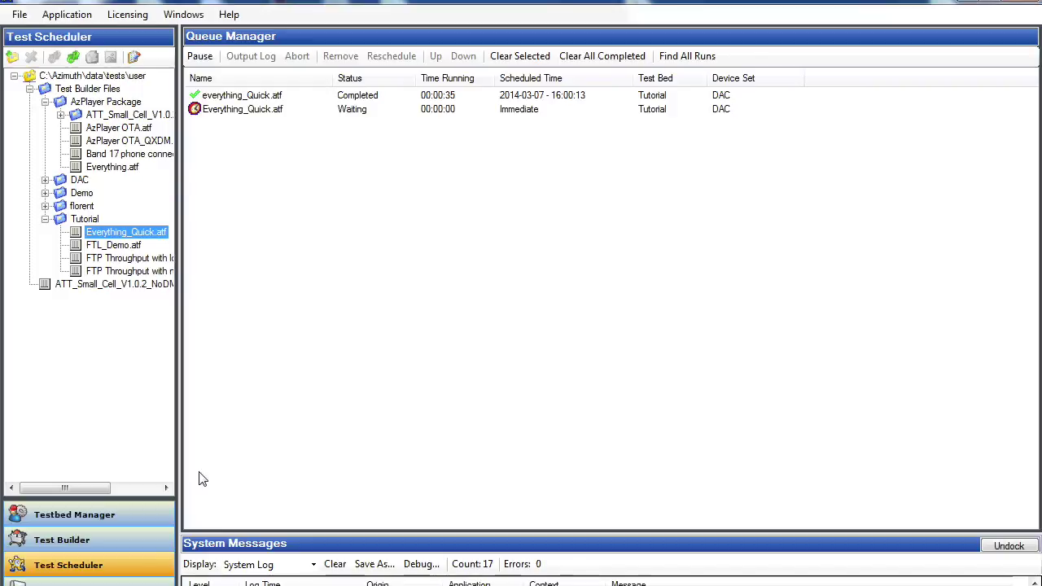